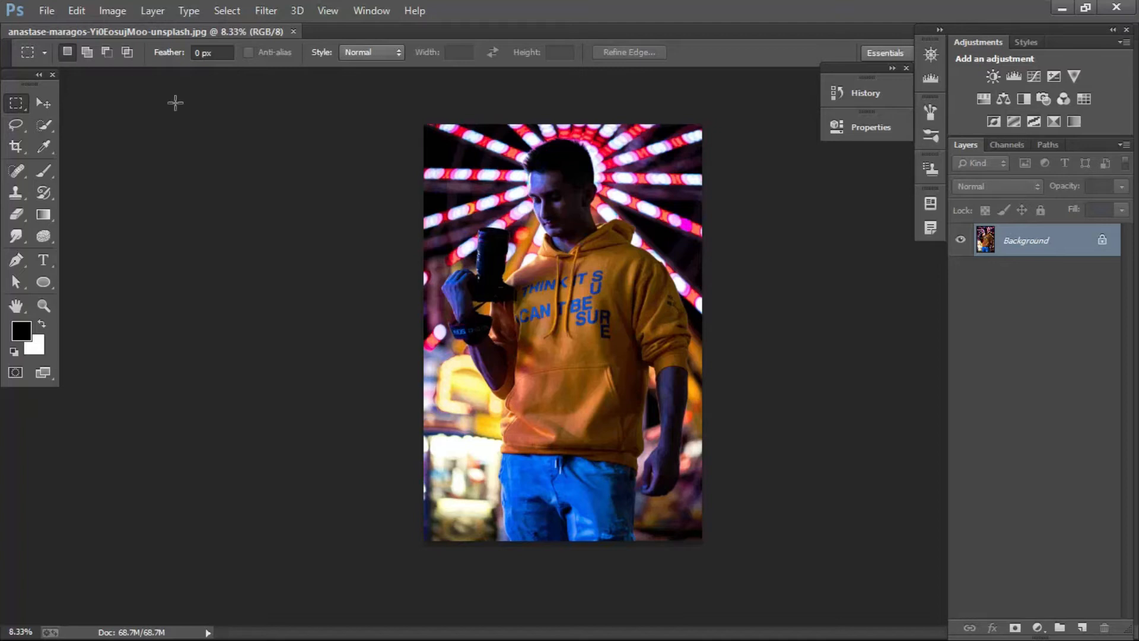
Duplicate the Background layer and open the copy in the Camera Raw Filter.
click(44, 125)
click(43, 103)
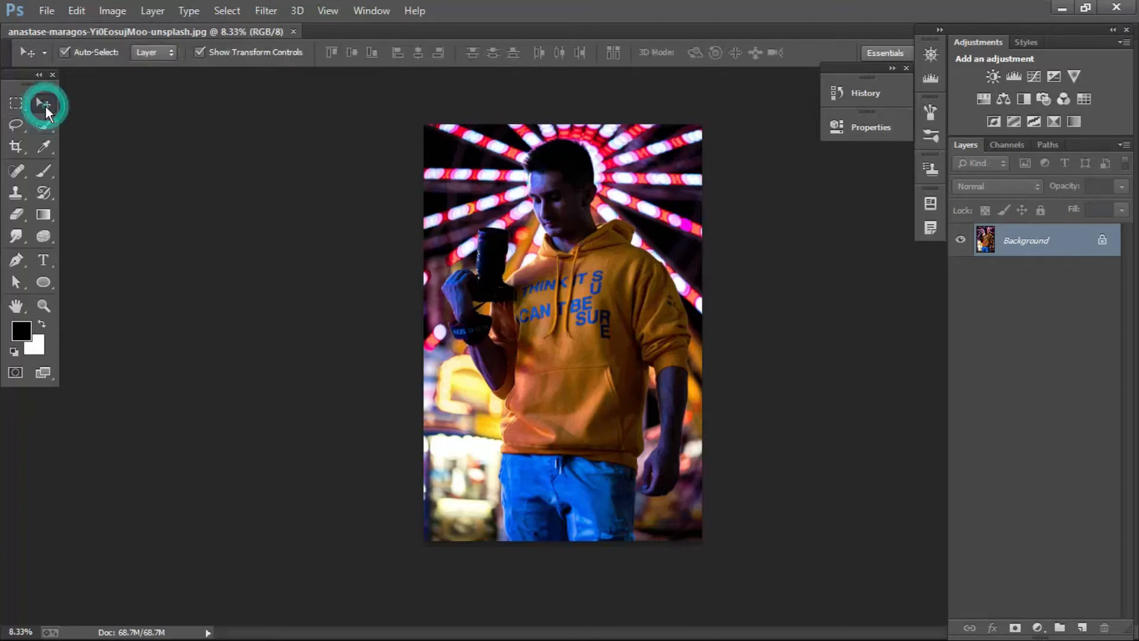
key(ctrl+j)
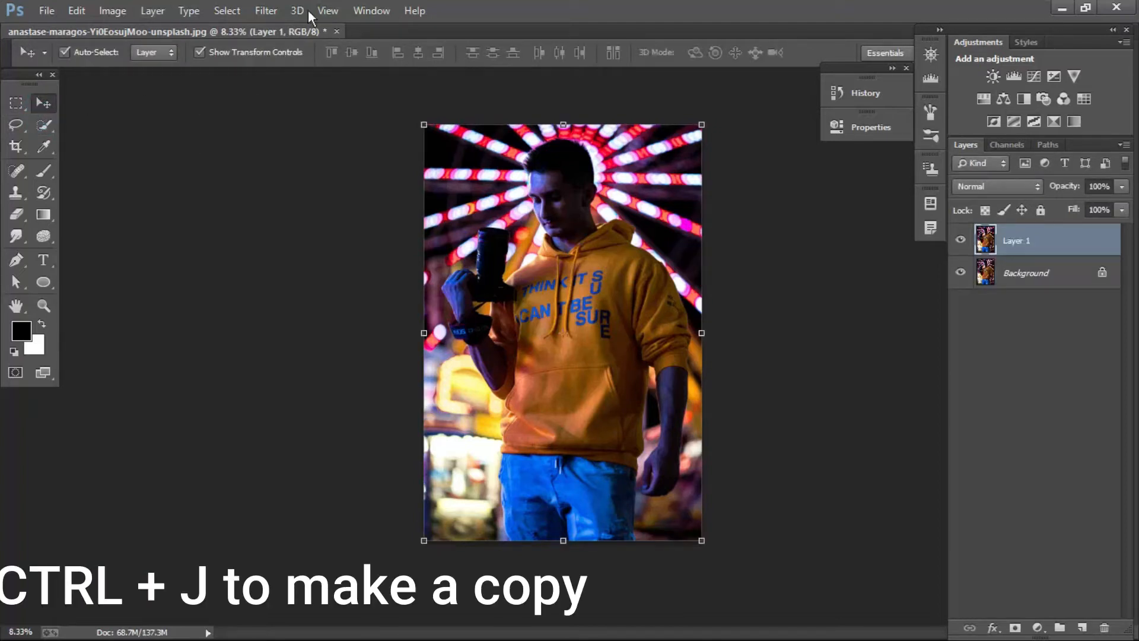
click(268, 13)
click(313, 106)
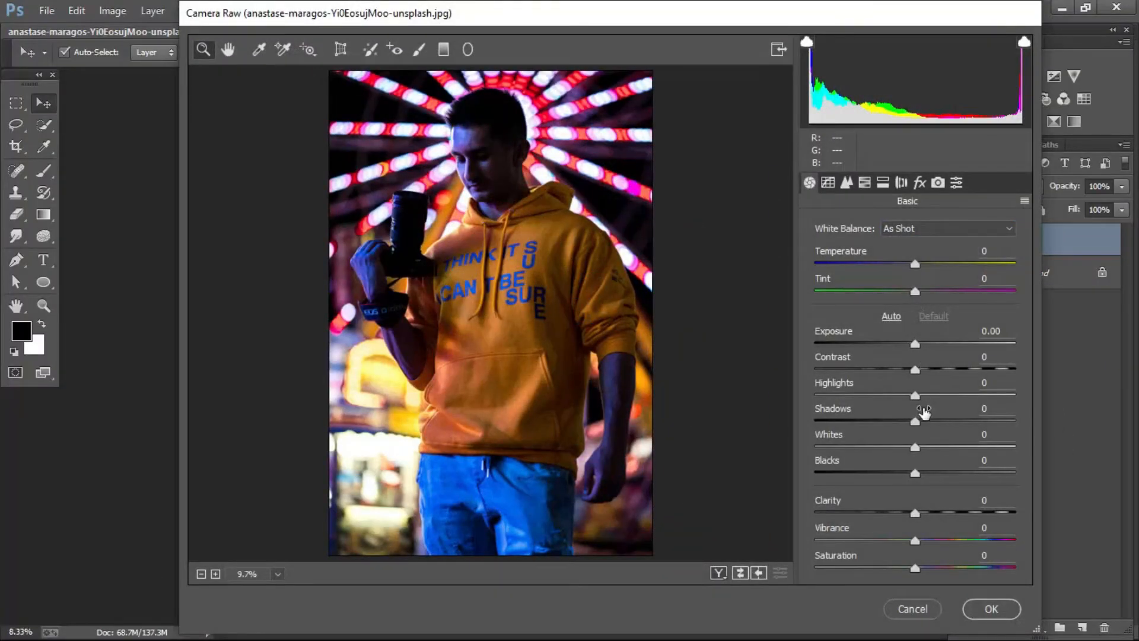
Set the basic tones to Highlights -39, Shadows +80, Whites -3 and Blacks +24.
click(847, 395)
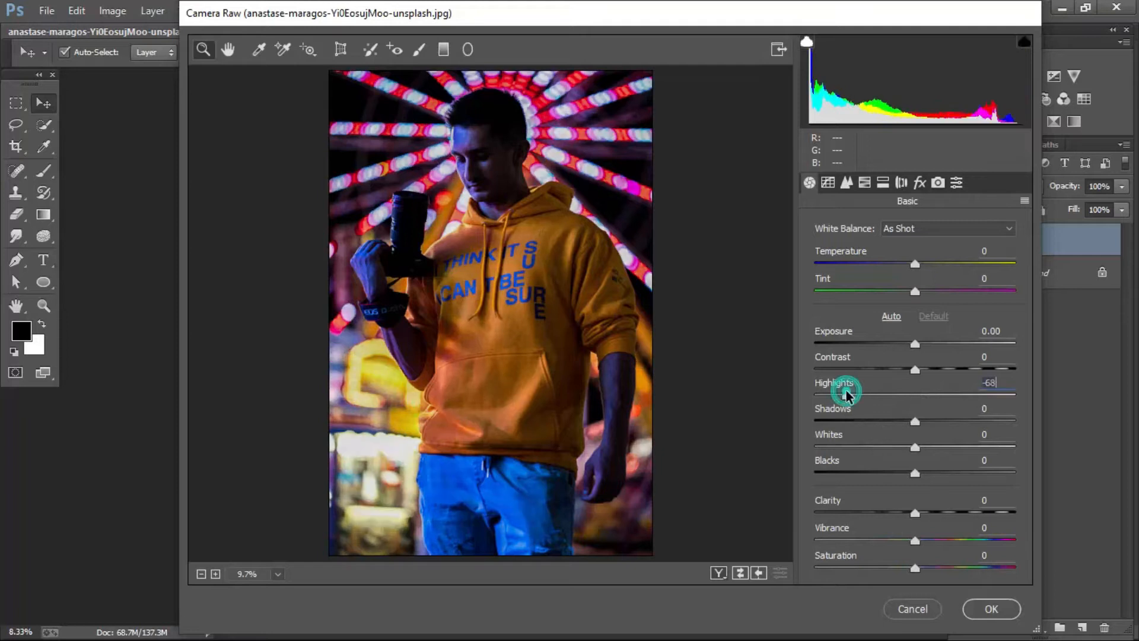
click(877, 394)
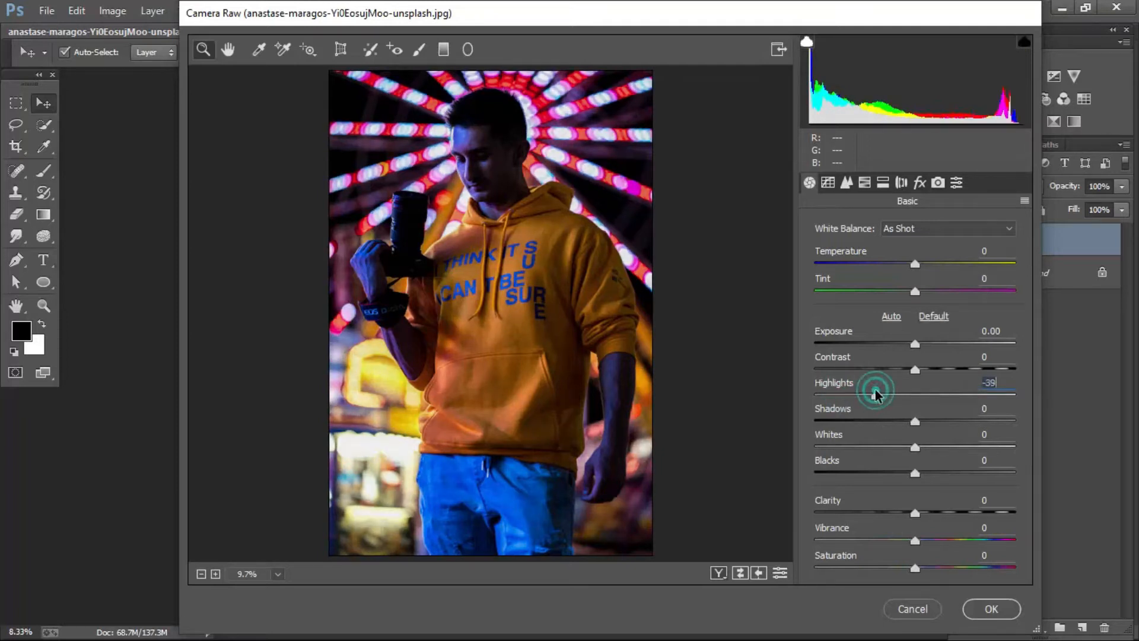
drag(943, 420, 996, 419)
click(996, 421)
mouse_move(917, 472)
mouse_down()
mouse_move(941, 476)
mouse_move(917, 454)
mouse_up()
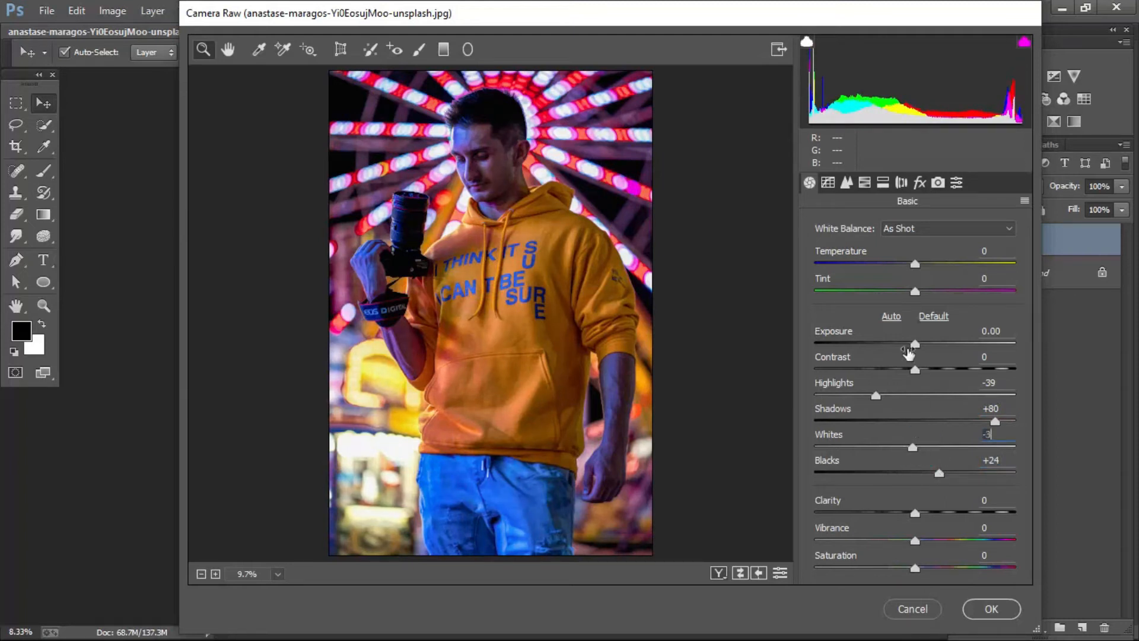
Set Contrast to -9, Vibrance to +12, Saturation to -8, Temperature to +9 and Tint to -7.
drag(920, 366, 912, 381)
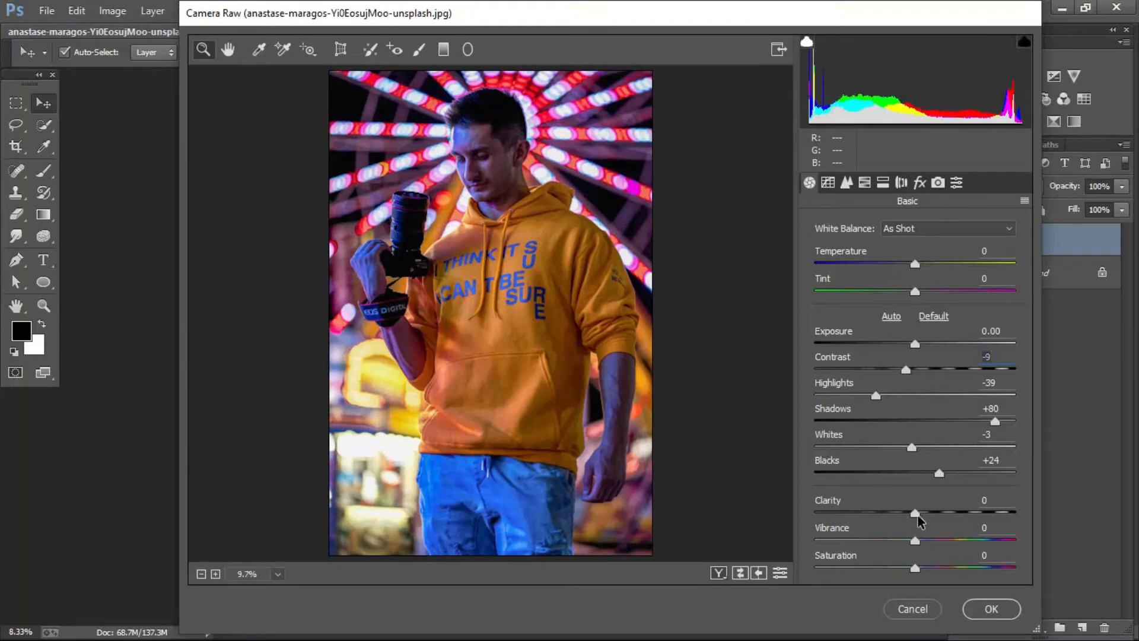
drag(919, 544, 905, 567)
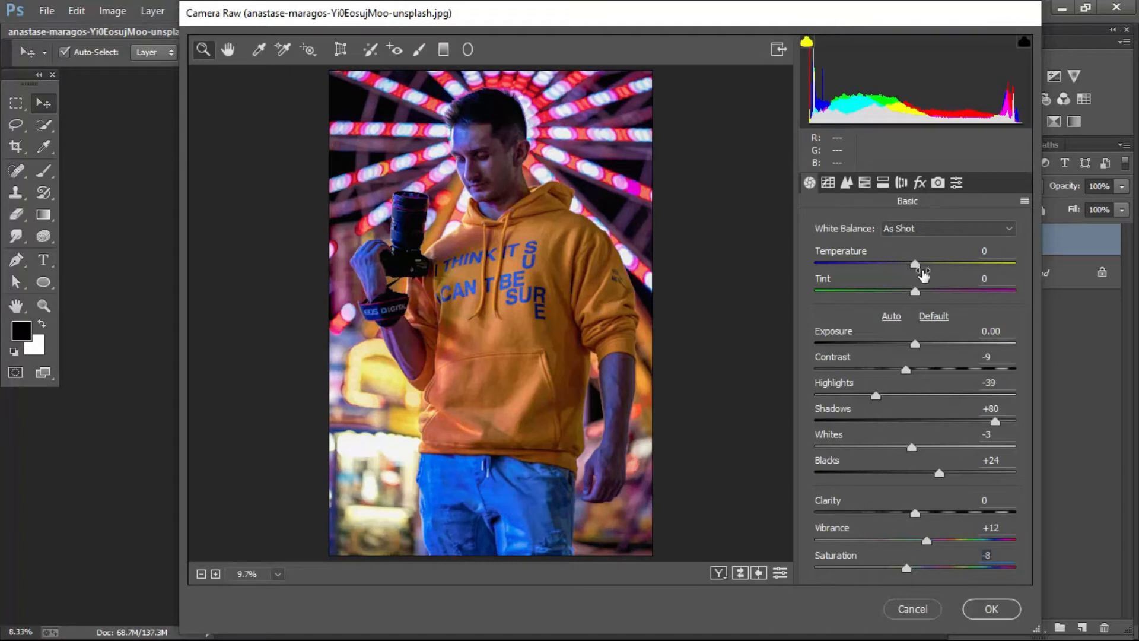
drag(916, 270, 906, 296)
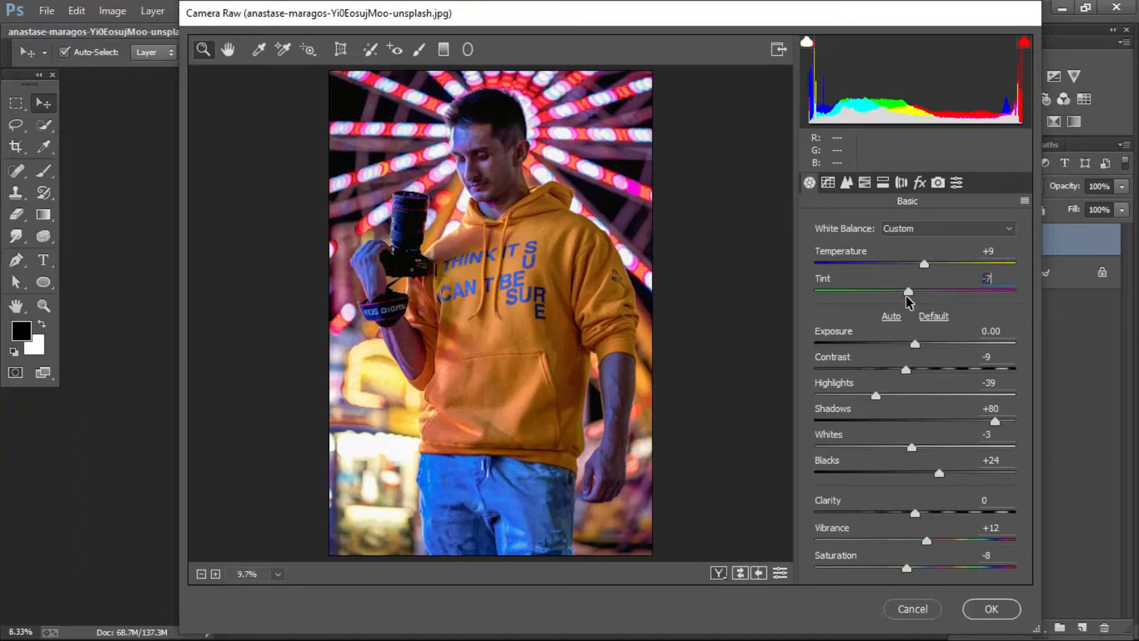
Shape the RGB point tone curve to lift shadows and midtones and lower highlights, with points at input 34/output 44 and input 88/output 106.
click(830, 184)
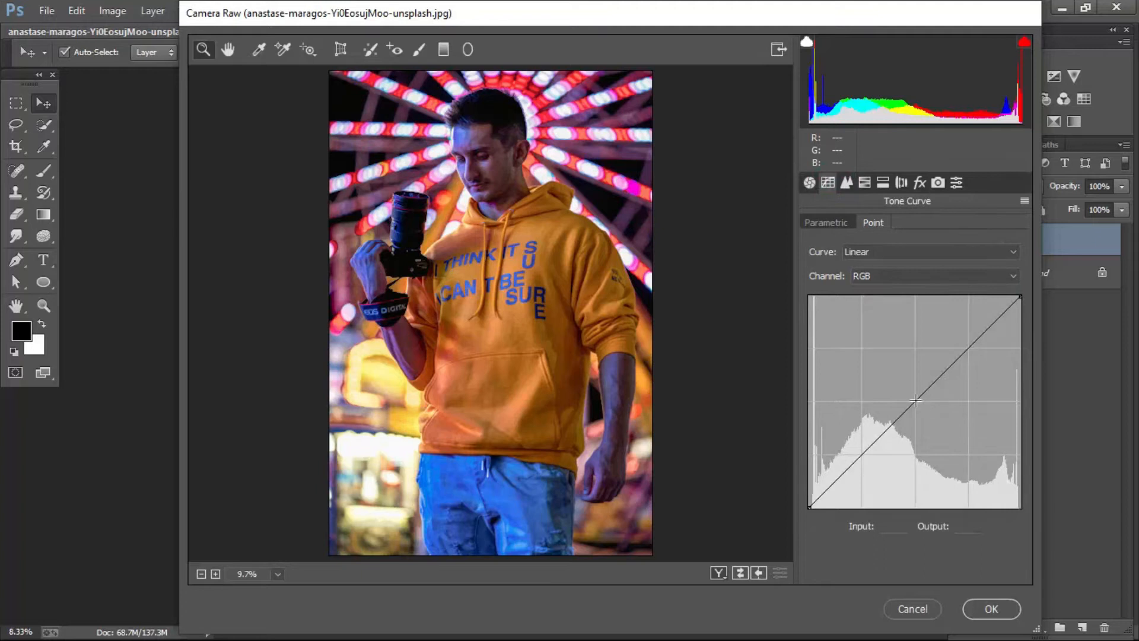
drag(916, 401, 914, 391)
drag(968, 344, 995, 337)
click(975, 352)
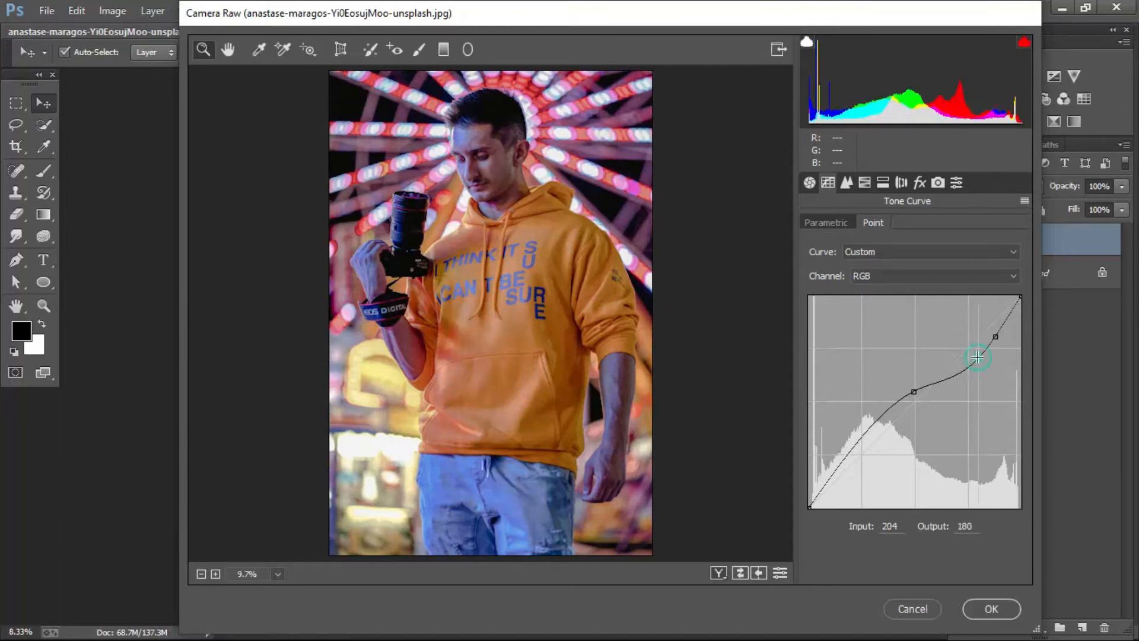
click(877, 420)
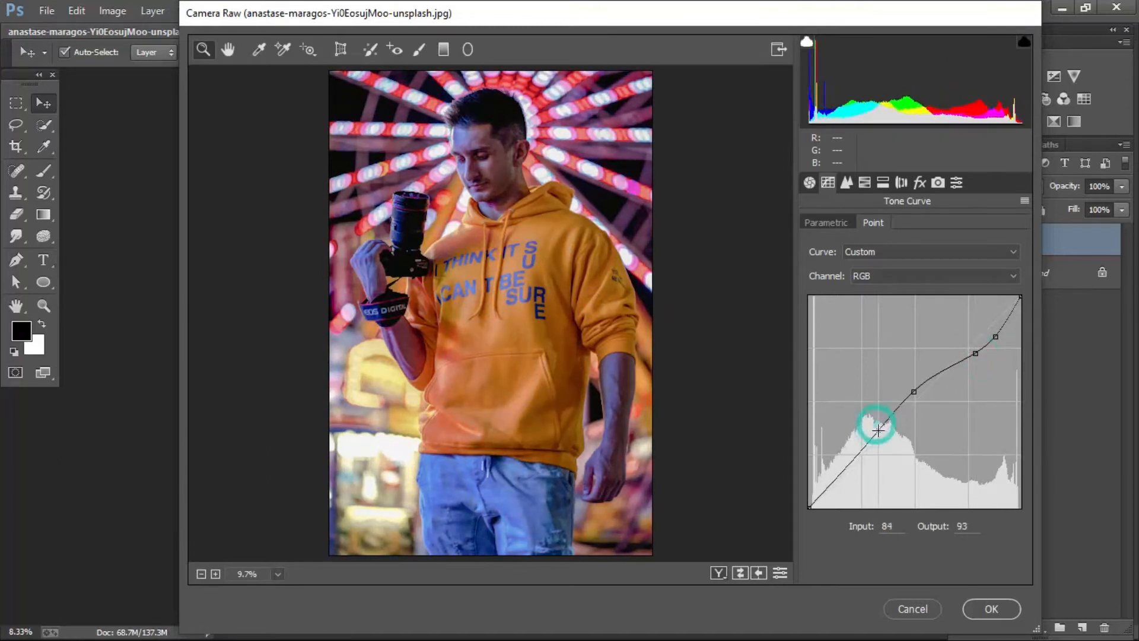
mouse_move(848, 454)
mouse_down()
mouse_move(838, 482)
mouse_move(836, 471)
mouse_up()
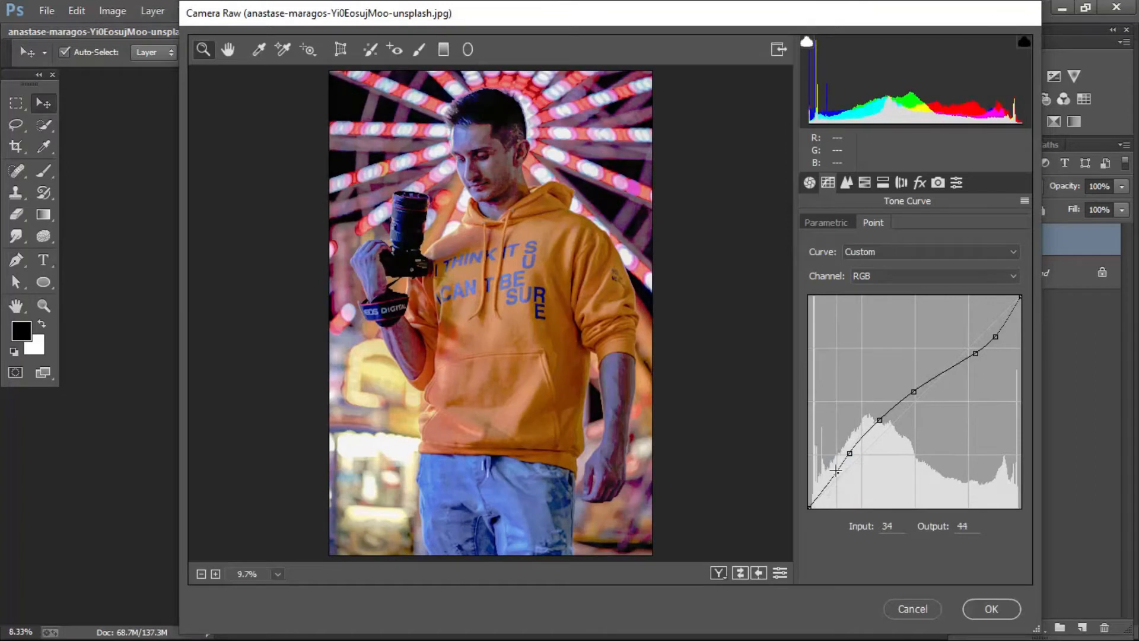
mouse_move(883, 419)
mouse_down()
mouse_move(882, 433)
mouse_move(877, 412)
mouse_move(882, 421)
mouse_up()
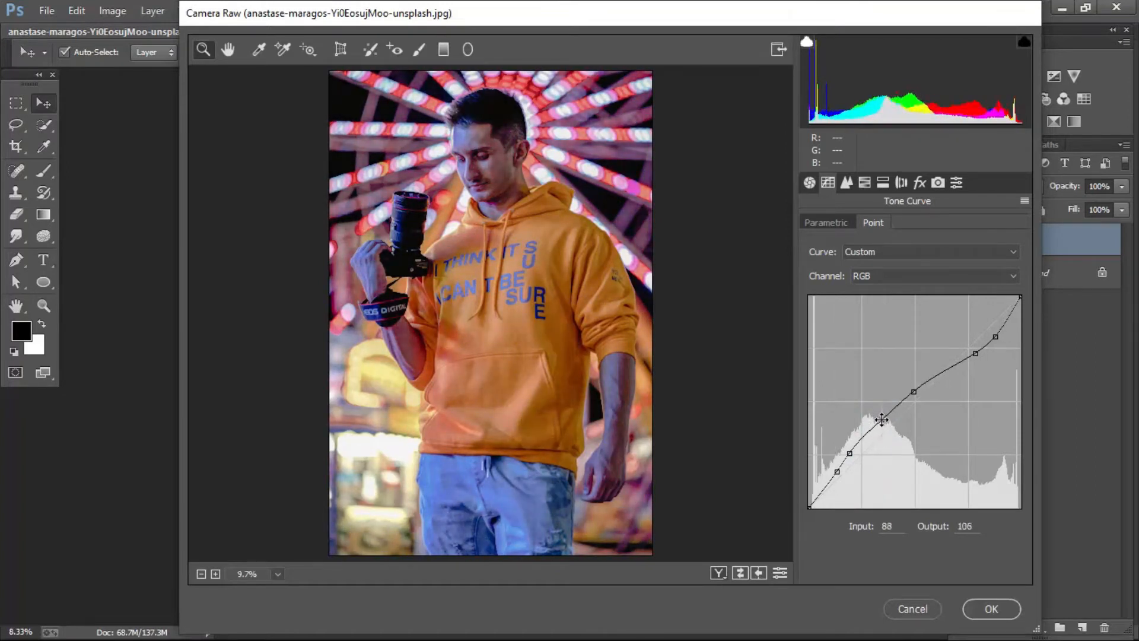
Examine the man's face and hoodie in the preview at closer magnification.
key(ctrl+plus)
key(ctrl+plus)
key(ctrl+plus)
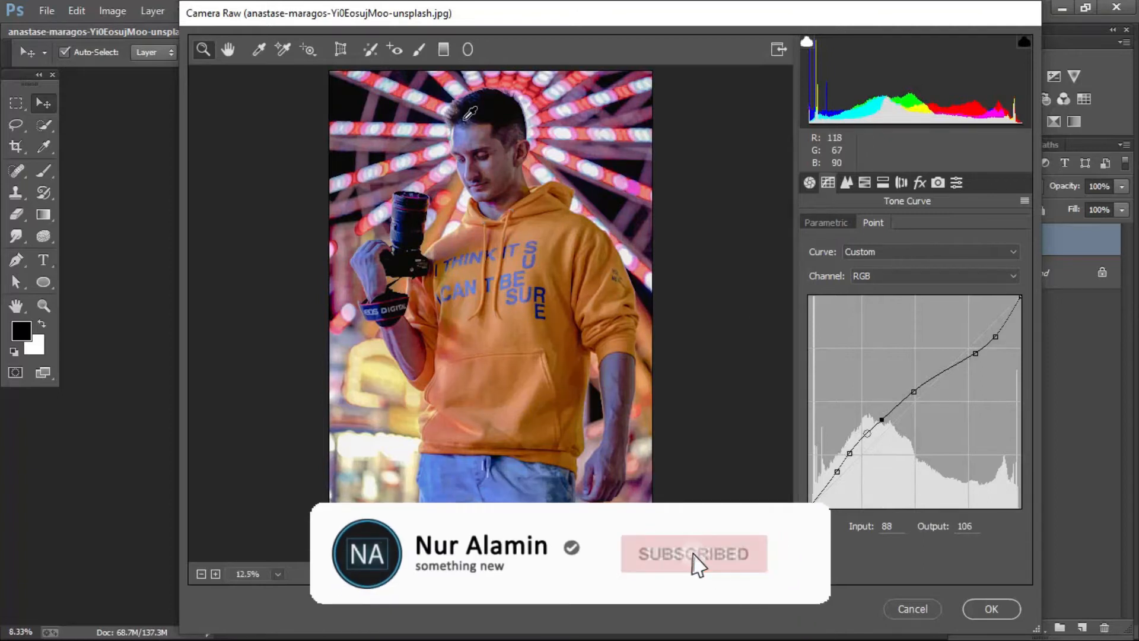
key(ctrl+minus)
key(ctrl+minus)
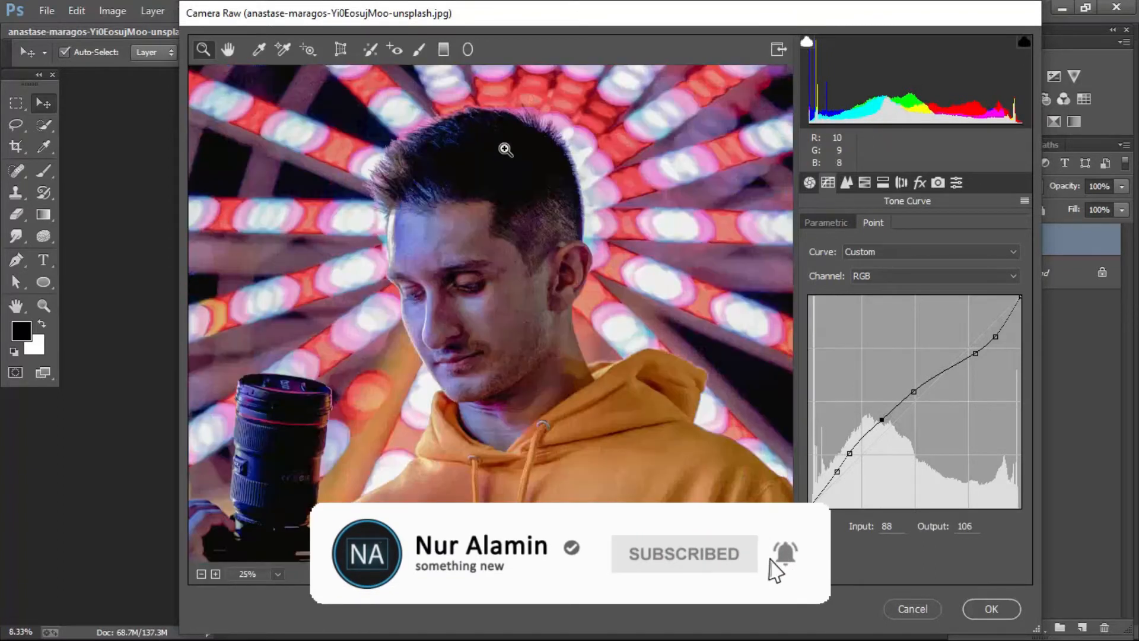
key(ctrl+minus)
key(ctrl+minus)
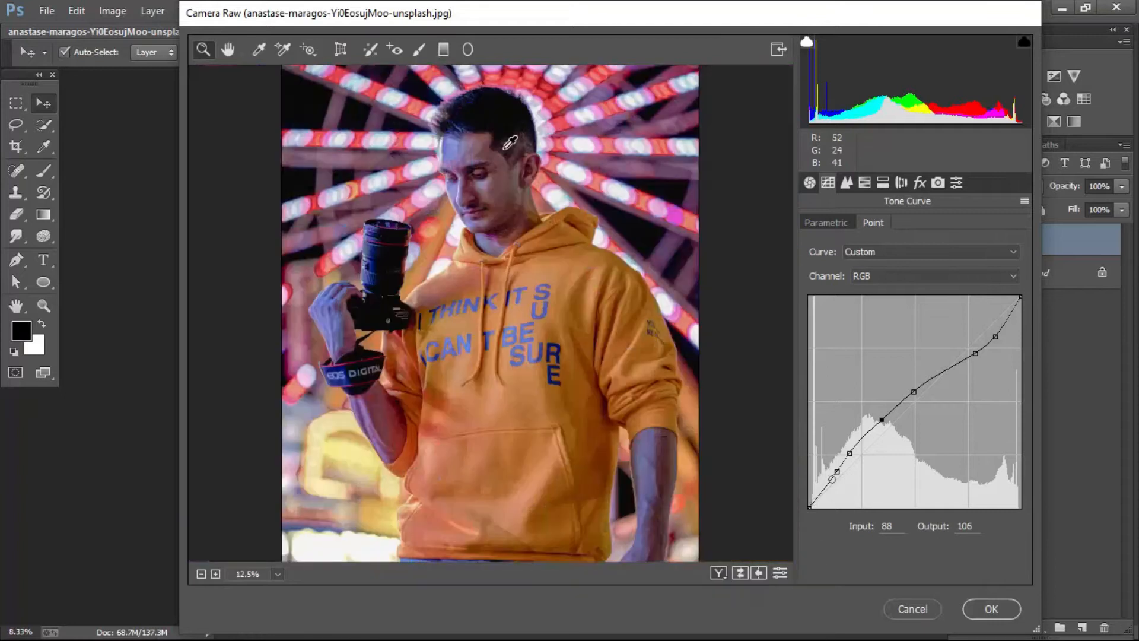
key(ctrl+plus)
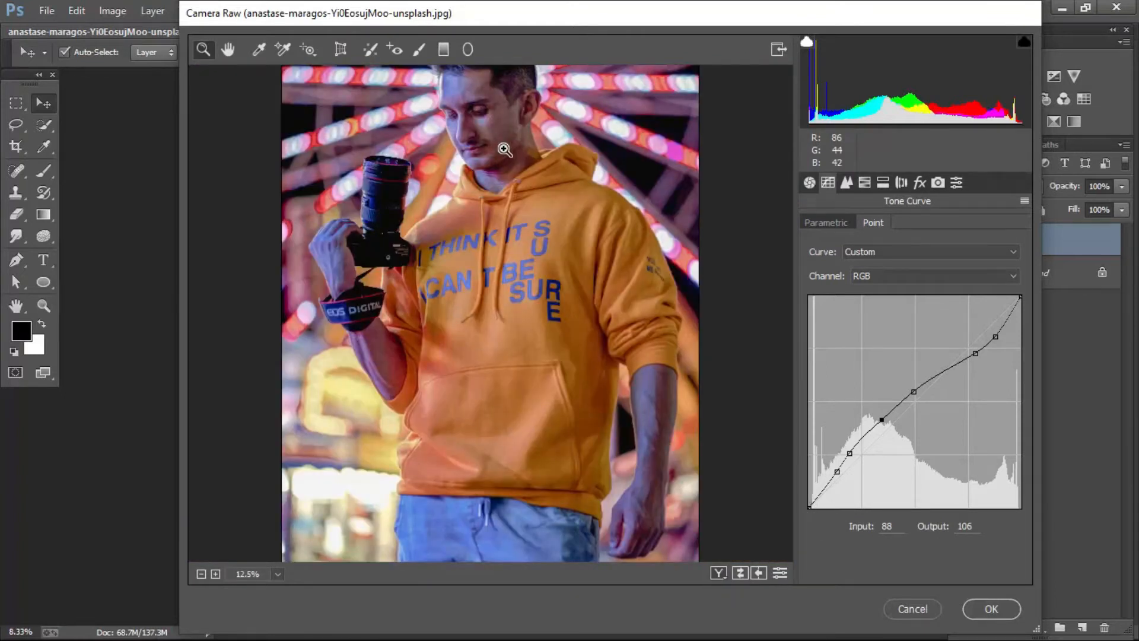
drag(505, 150, 514, 224)
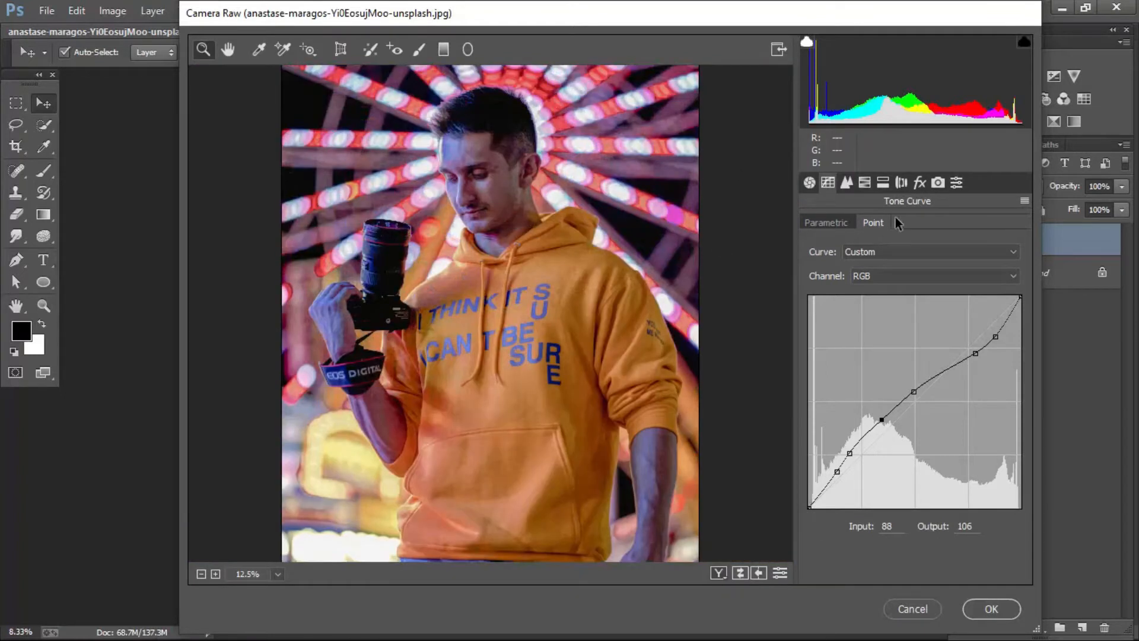
Refine the RGB tone curve's midtones with additional points, including input 79/output 102 and input 171/output 170.
mouse_move(916, 390)
mouse_down()
mouse_move(920, 399)
mouse_move(919, 388)
mouse_move(886, 416)
mouse_move(901, 394)
mouse_up()
drag(867, 428, 873, 422)
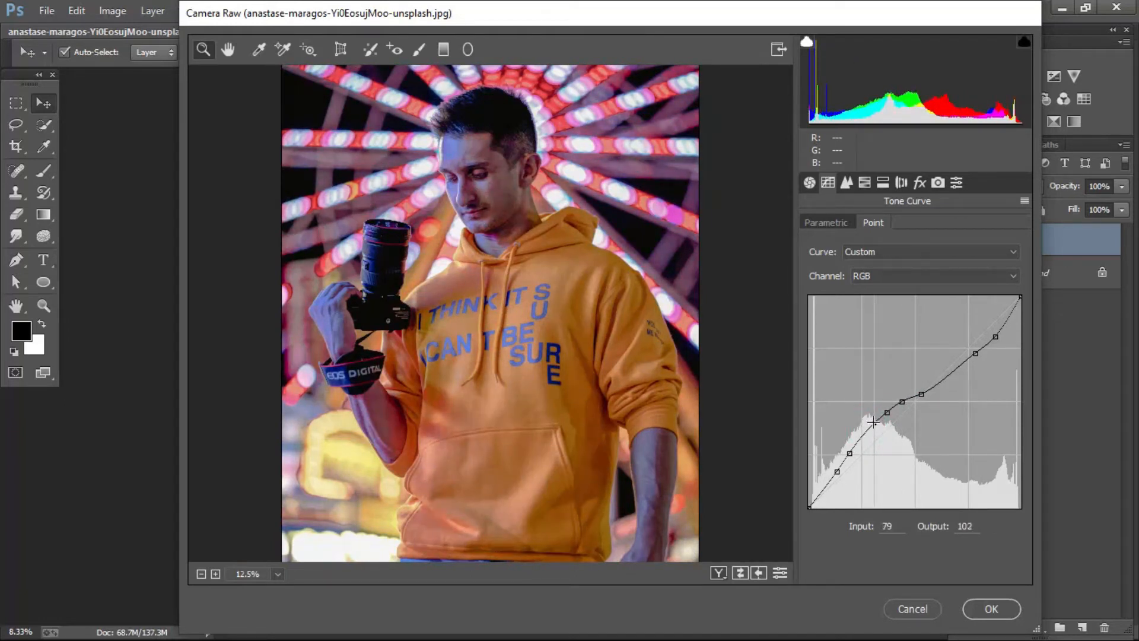
drag(954, 372, 950, 366)
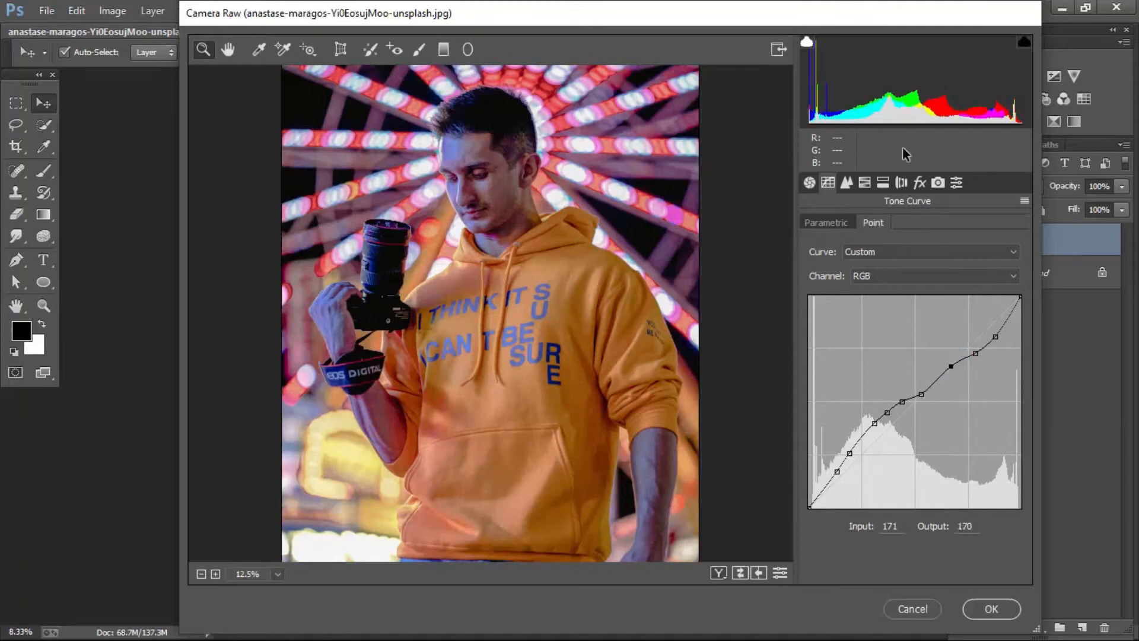
Set the HSL hues to Reds +33, Oranges -12, Yellows -100, Greens -63, Aquas -65, Blues -27 and Purples -24.
click(865, 182)
click(812, 248)
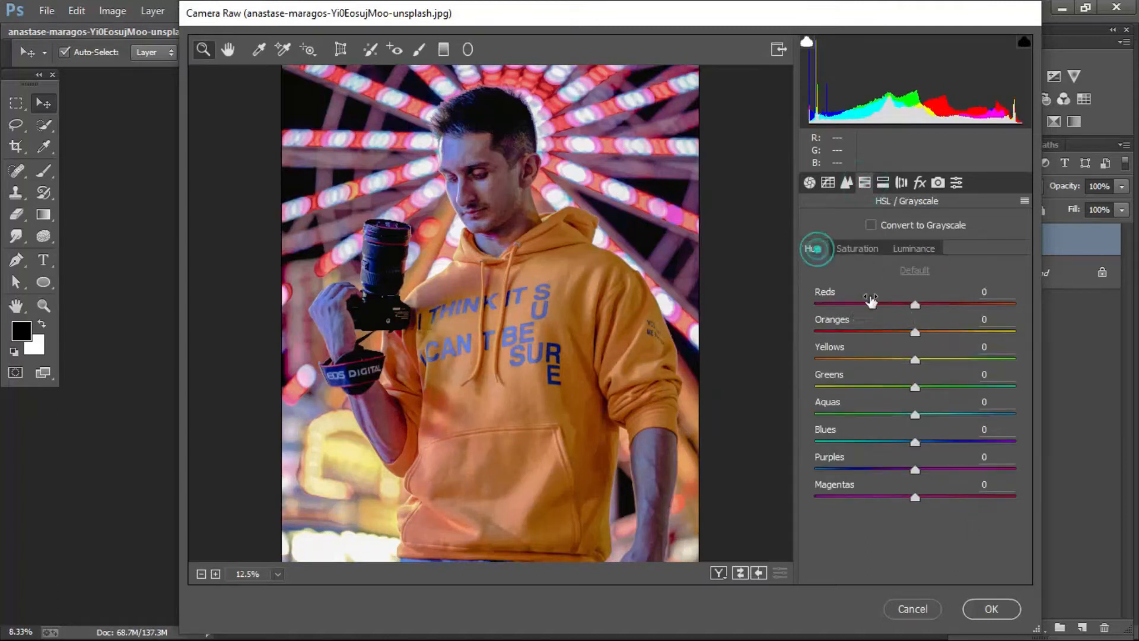
drag(914, 304, 816, 395)
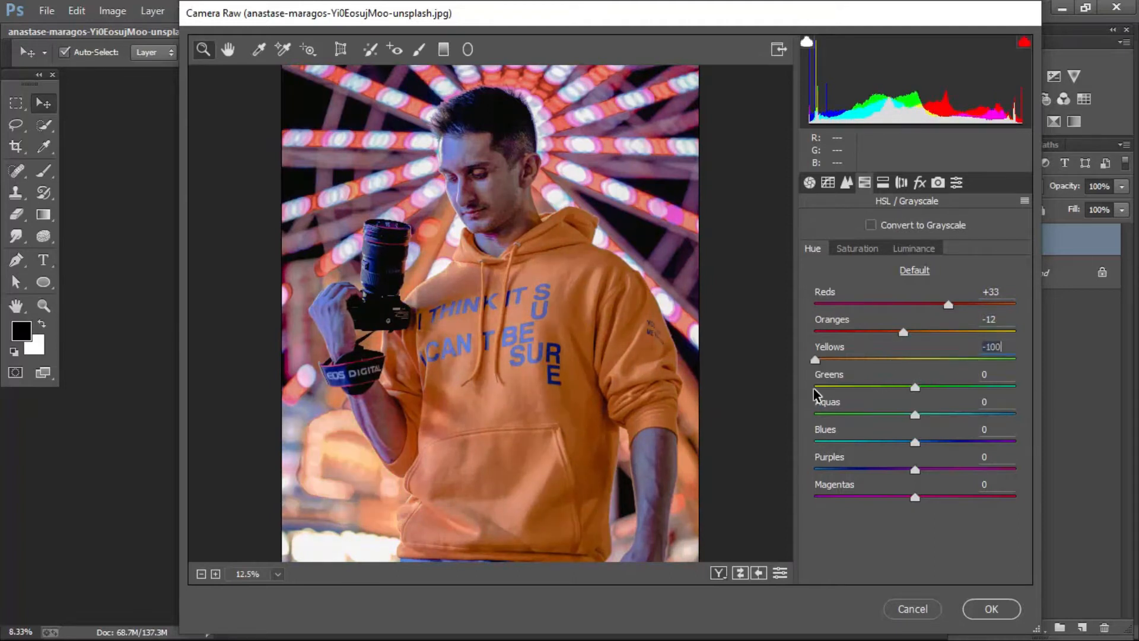
drag(915, 389, 854, 392)
drag(917, 414, 888, 469)
click(888, 442)
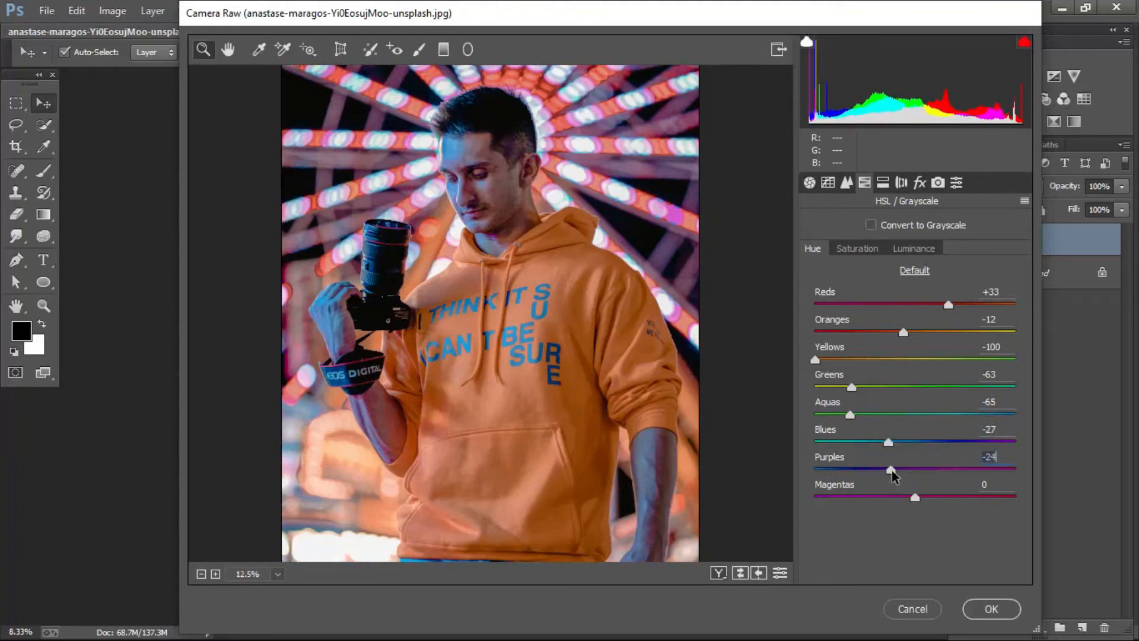
Set the HSL saturation to Reds +13, Oranges +20, Yellows +33, Aquas -18 and Blues -28.
click(871, 252)
click(897, 414)
click(887, 442)
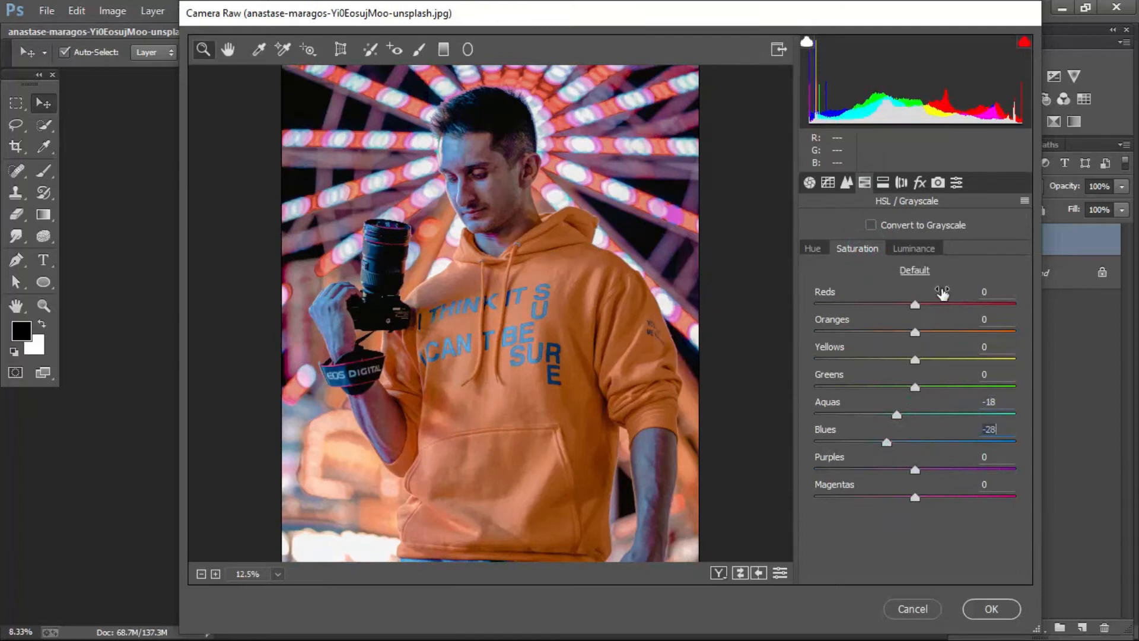
click(929, 304)
click(936, 331)
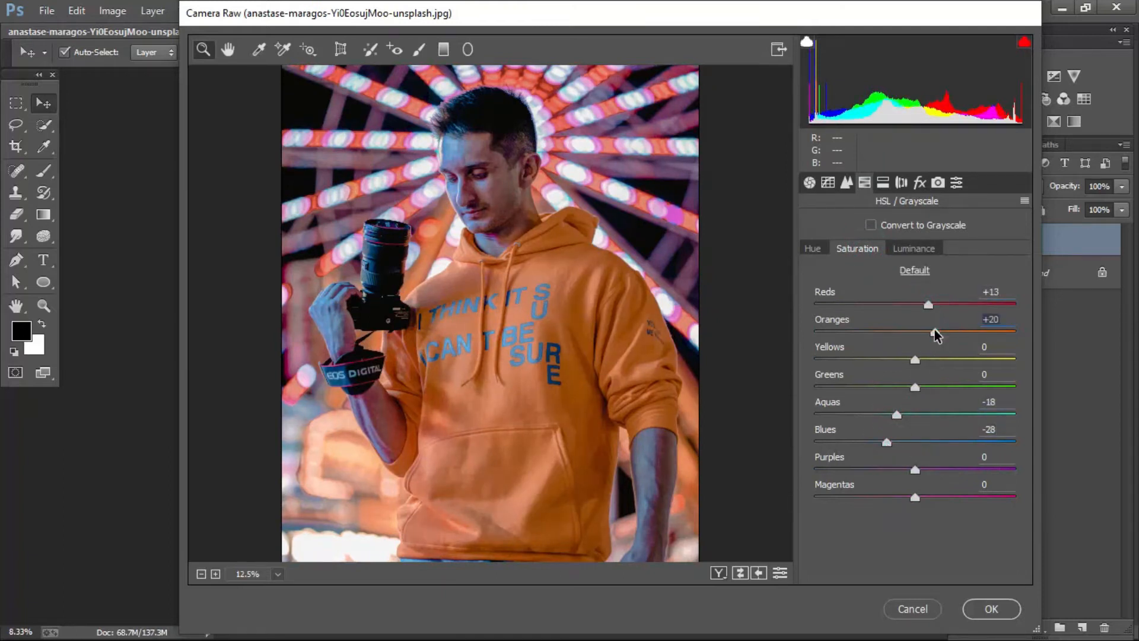
drag(912, 357, 947, 361)
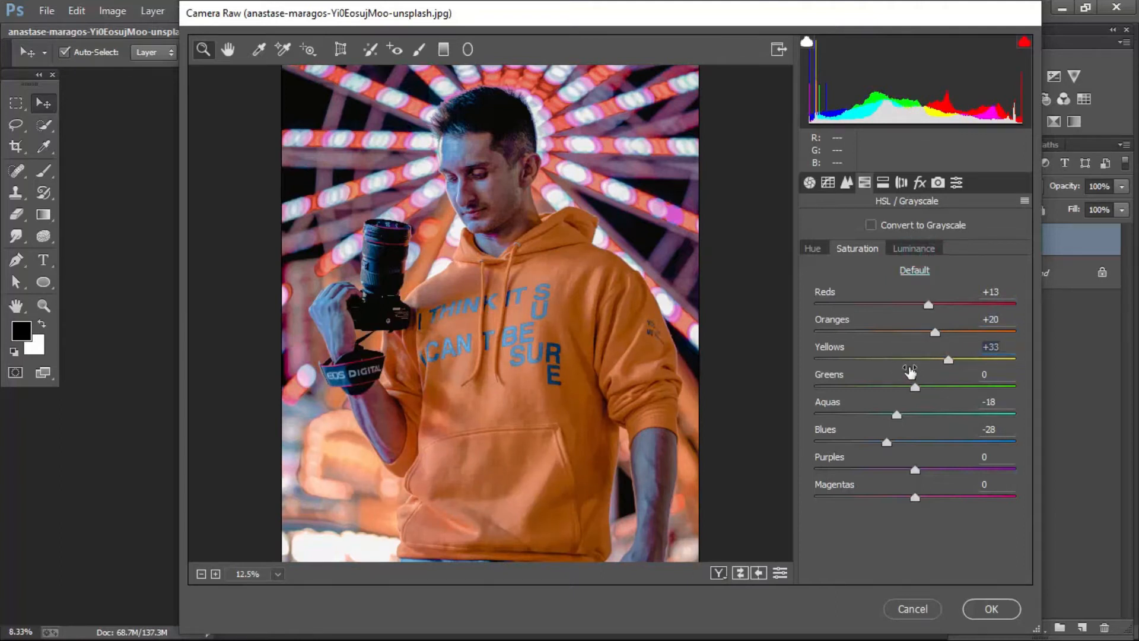
drag(946, 360, 964, 319)
Set the HSL luminance to Reds +48, Oranges +18, Yellows -40, Aquas -18, Blues -14 and Magentas +22.
click(929, 248)
key(Tab)
text(-40)
drag(915, 415, 902, 449)
drag(914, 497, 938, 505)
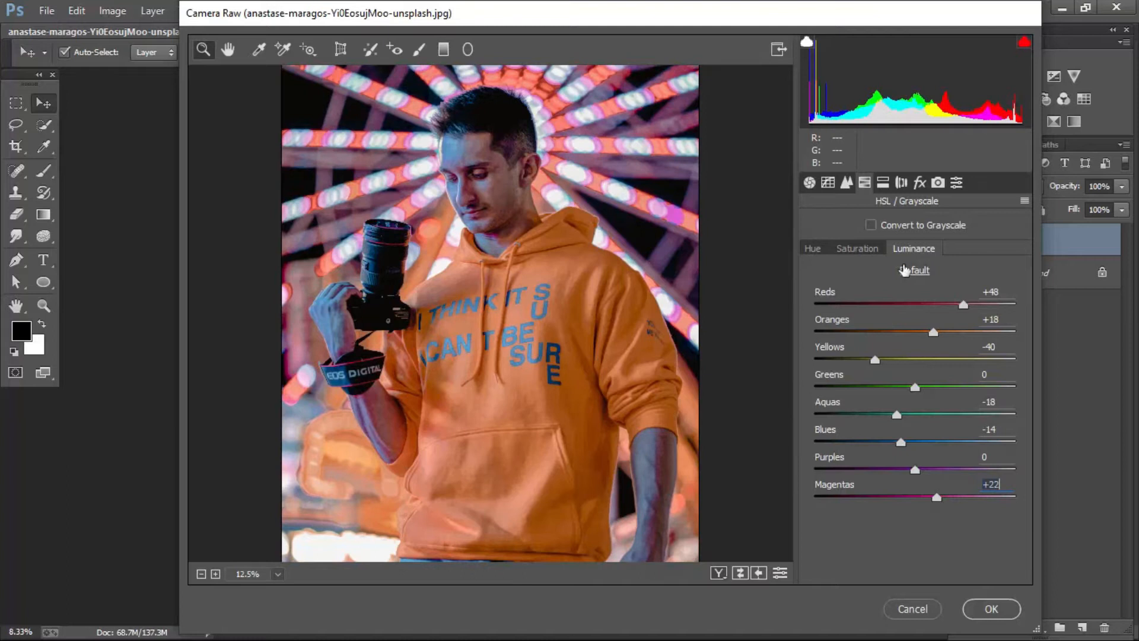
Split-tone the photo with highlights at hue 75 and saturation 25, and shadows at hue 345 and saturation 6.
click(883, 185)
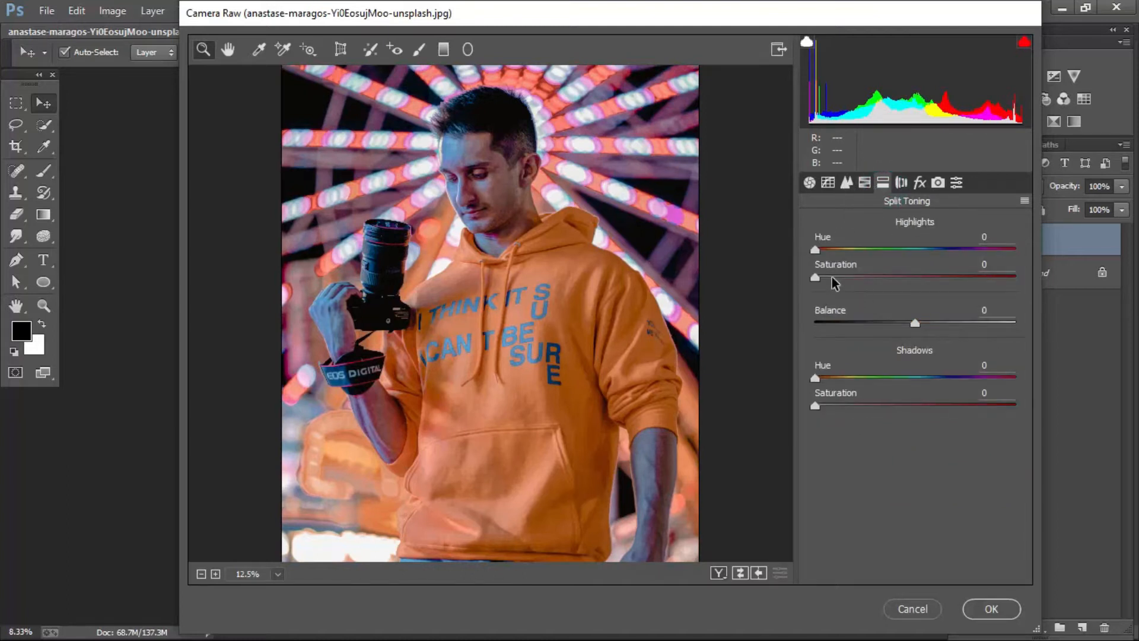
click(862, 277)
drag(816, 250, 867, 279)
drag(814, 406, 967, 380)
drag(845, 406, 826, 406)
drag(966, 377, 1008, 380)
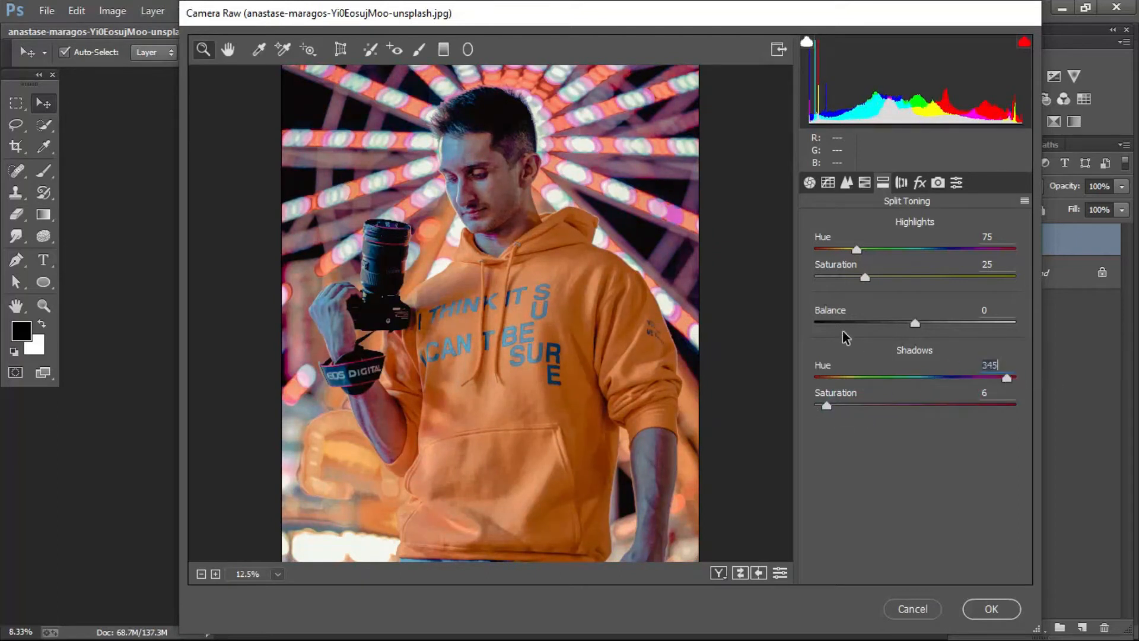
Darken the photo's corners with a lens correction vignetting amount of -40.
click(201, 574)
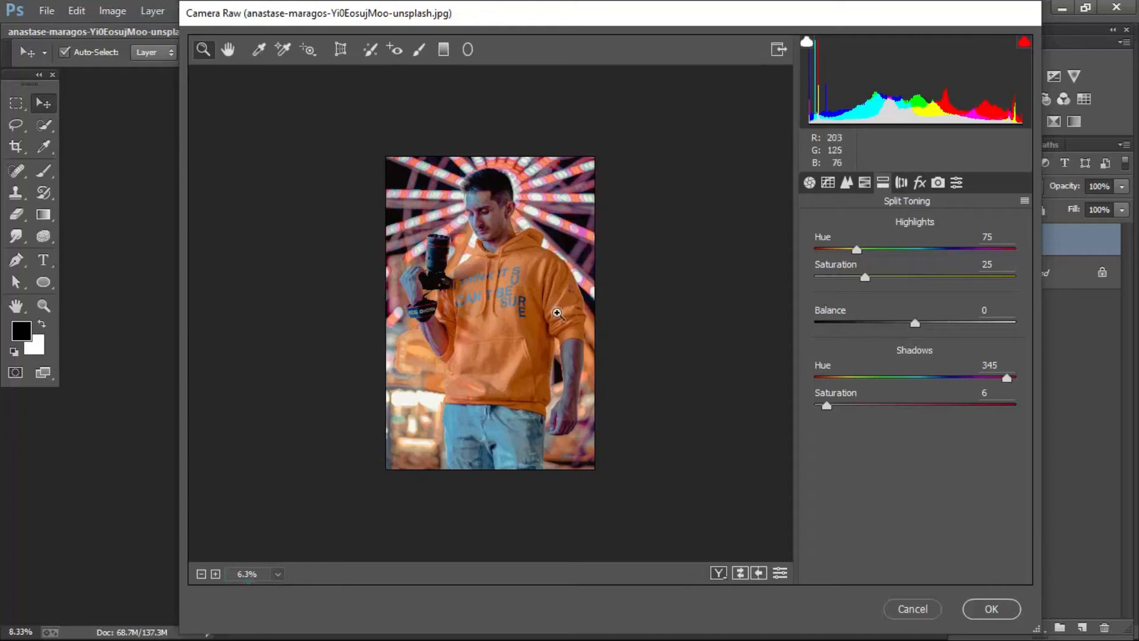
click(899, 183)
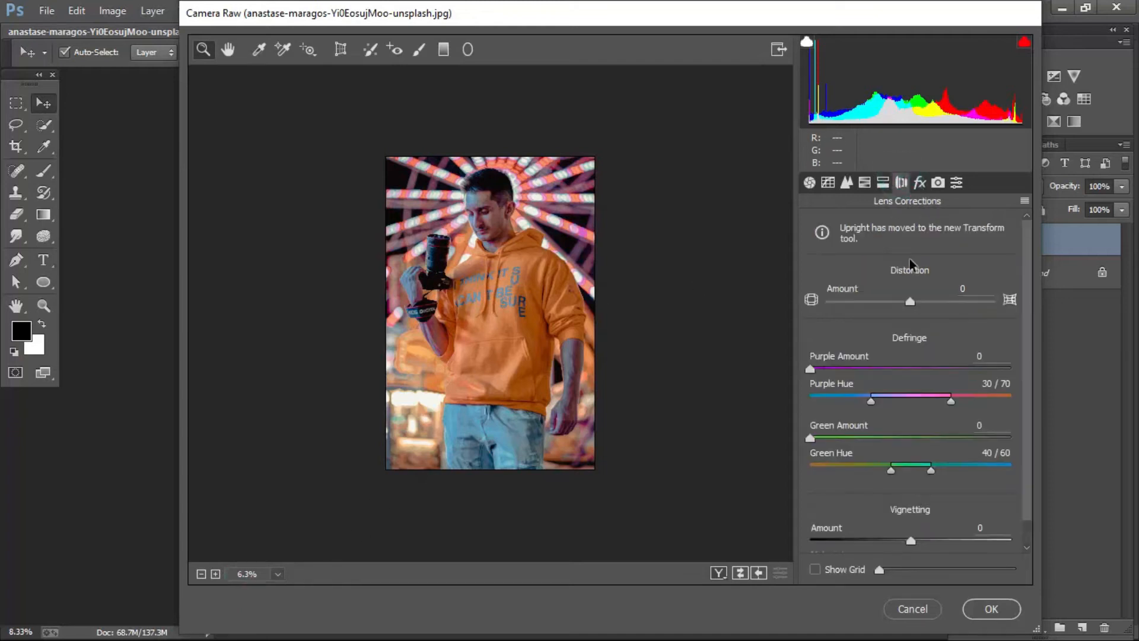
drag(913, 544, 872, 545)
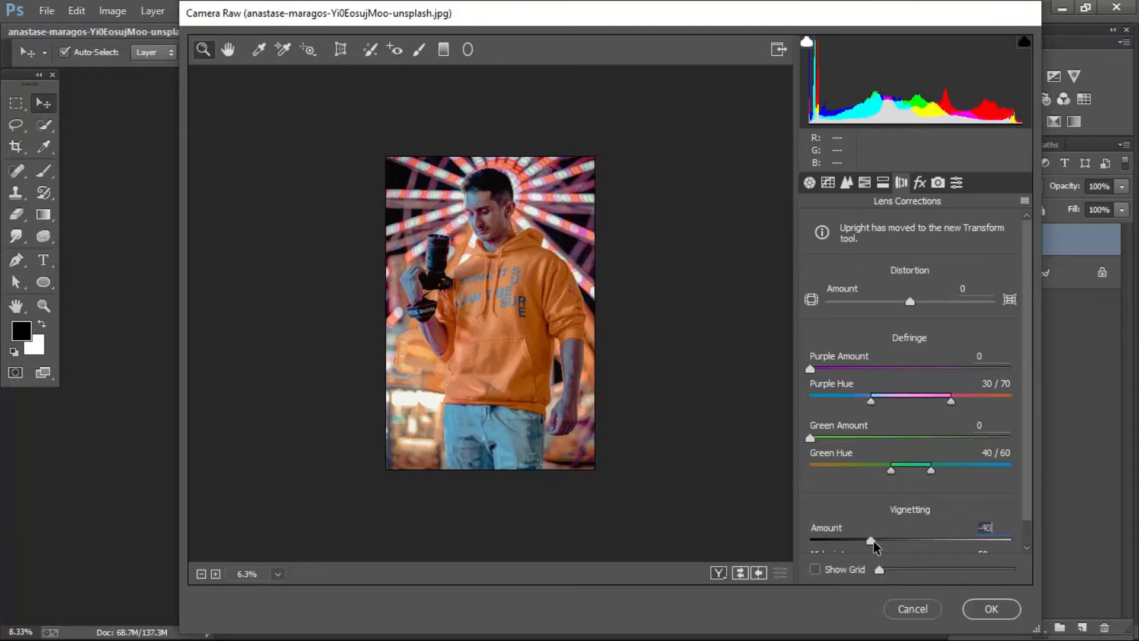
Set Dehaze to -1 and add a post-crop vignette with an amount of about -8 and midpoint 47.
click(921, 183)
mouse_move(915, 255)
mouse_down()
mouse_move(933, 259)
mouse_move(906, 266)
mouse_move(914, 259)
mouse_up()
click(909, 256)
click(904, 458)
drag(905, 461, 909, 486)
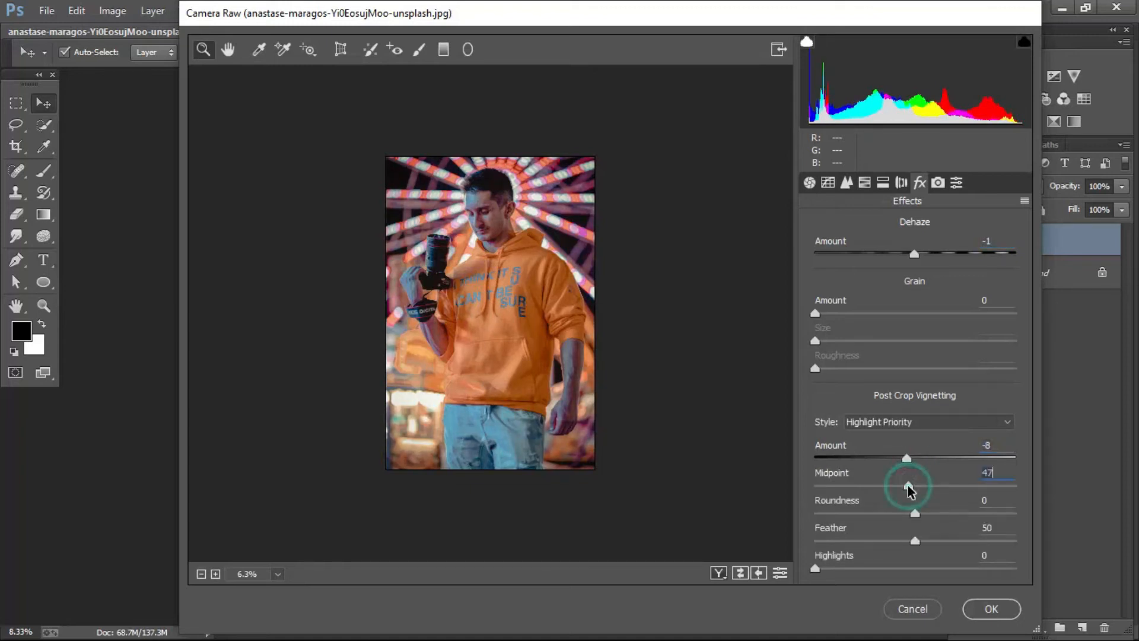
drag(904, 461, 909, 461)
Set the camera calibration hues to Red Primary -8, Green Primary +1 and Blue Primary -16.
click(937, 184)
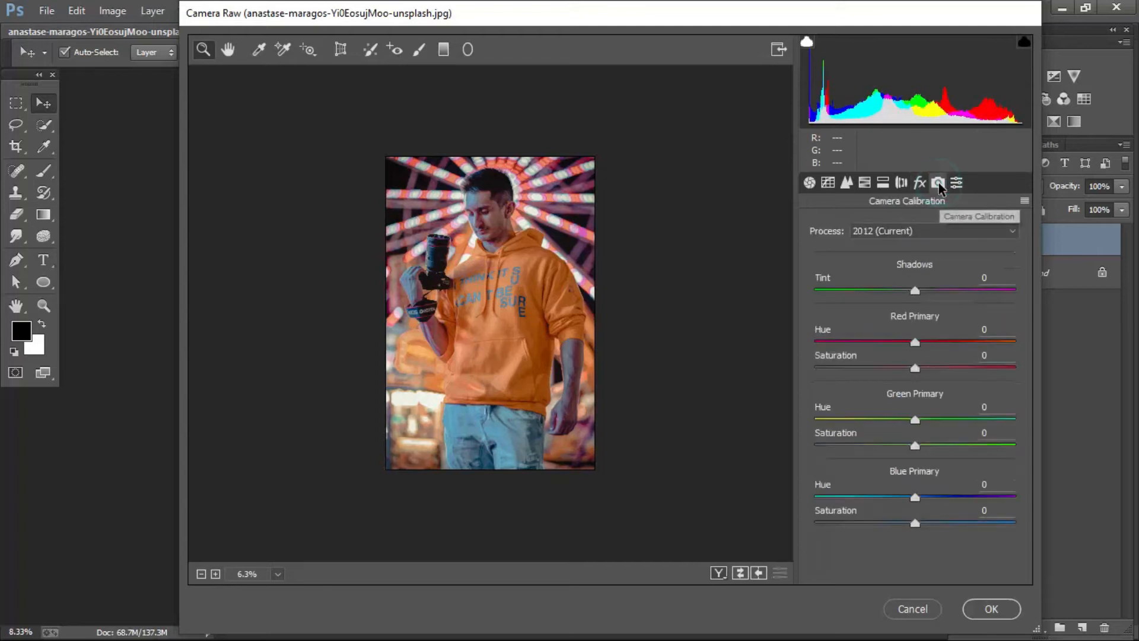
mouse_move(915, 345)
mouse_down()
mouse_move(962, 352)
mouse_move(896, 356)
mouse_up()
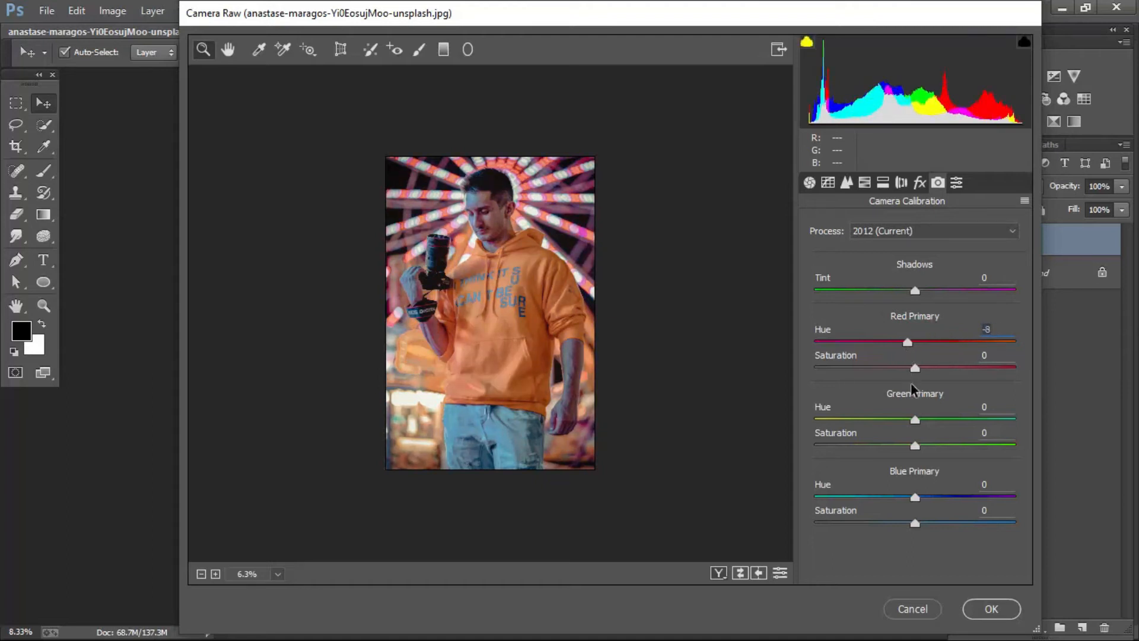
mouse_move(918, 424)
mouse_down()
mouse_move(970, 425)
mouse_move(895, 430)
mouse_move(917, 430)
mouse_up()
mouse_move(913, 496)
mouse_down()
mouse_move(888, 504)
mouse_move(900, 511)
mouse_up()
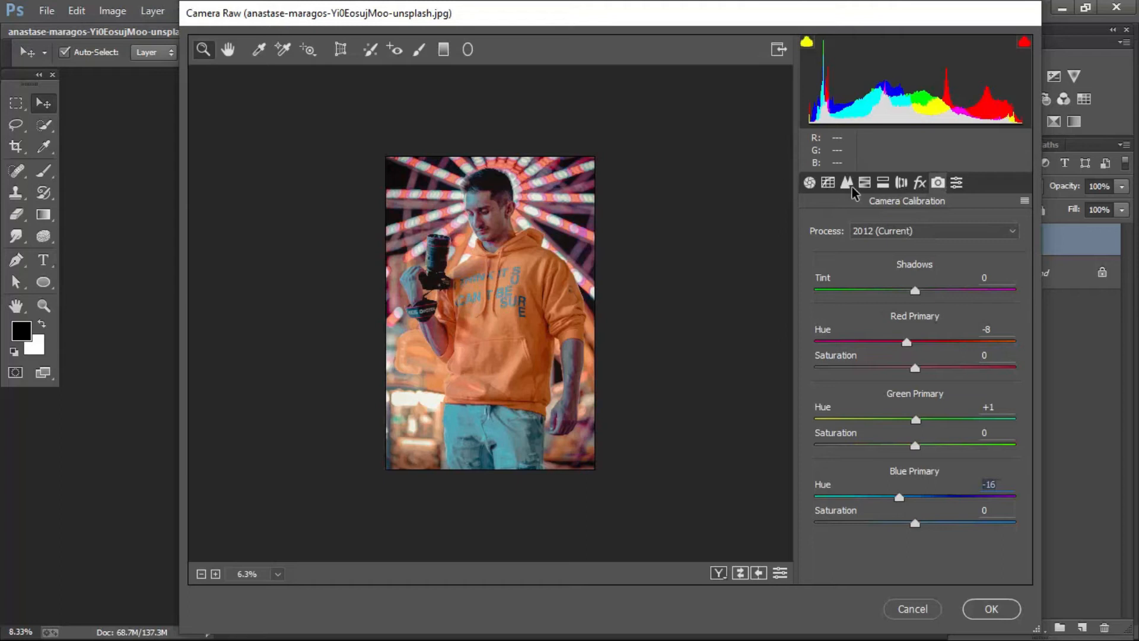
Add quarter, middle and three-quarter points to the Red channel's point curve and raise its black point to input 13, output 17.
click(829, 182)
click(932, 279)
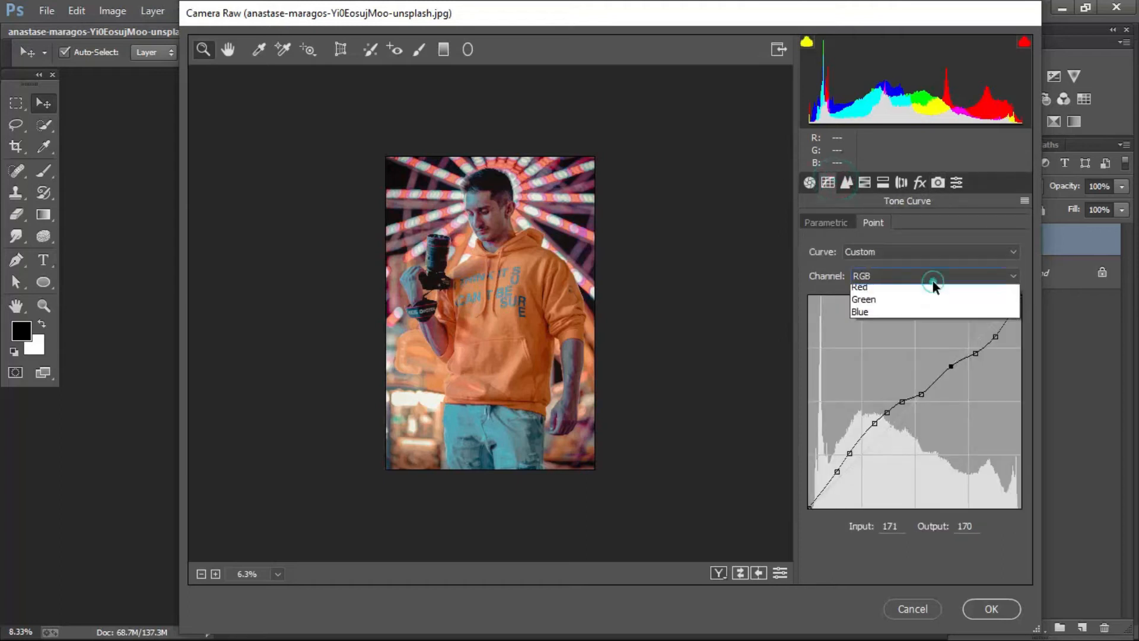
click(915, 302)
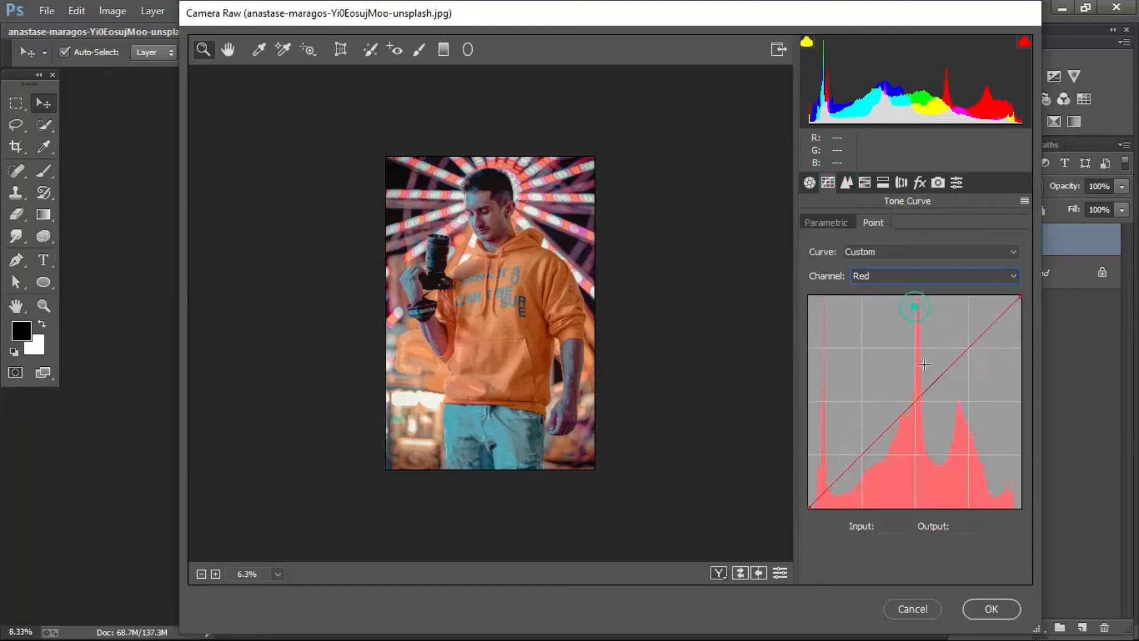
click(917, 399)
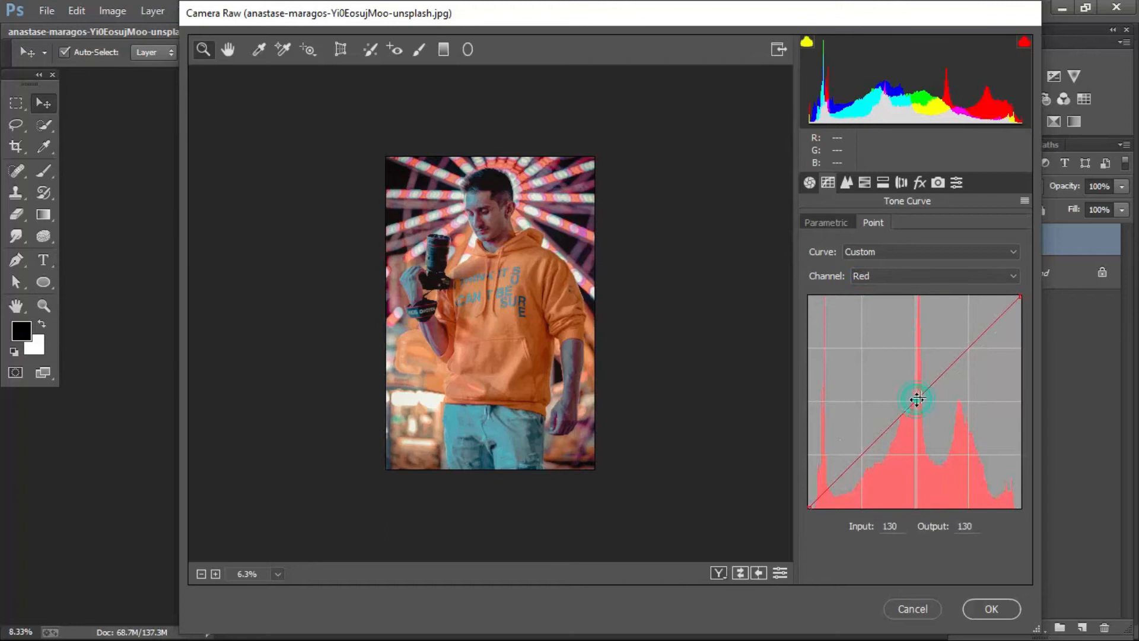
click(860, 456)
click(967, 350)
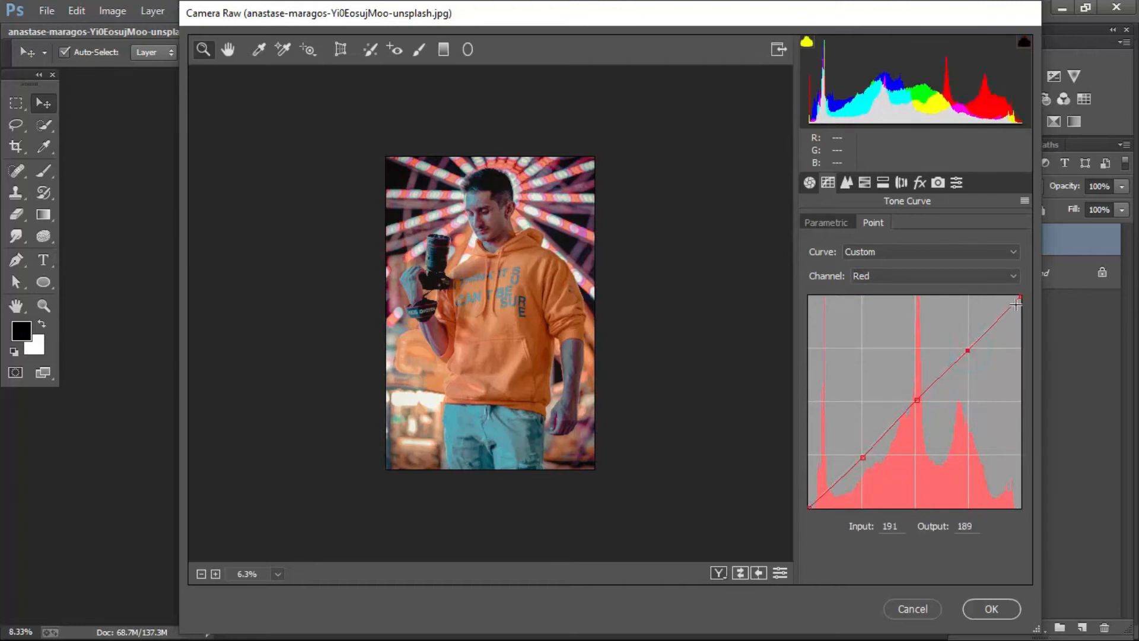
mouse_move(1020, 299)
mouse_down()
mouse_move(1022, 321)
mouse_move(981, 313)
mouse_move(999, 338)
mouse_move(976, 304)
mouse_move(994, 320)
mouse_move(1022, 297)
mouse_move(991, 290)
mouse_move(1028, 299)
mouse_up()
mouse_move(811, 507)
mouse_down()
mouse_move(809, 461)
mouse_move(819, 494)
mouse_up()
Shape the Green channel curve with points at about 72/72 and 133/130, a highlight point, and a black point at 0/12.
click(884, 276)
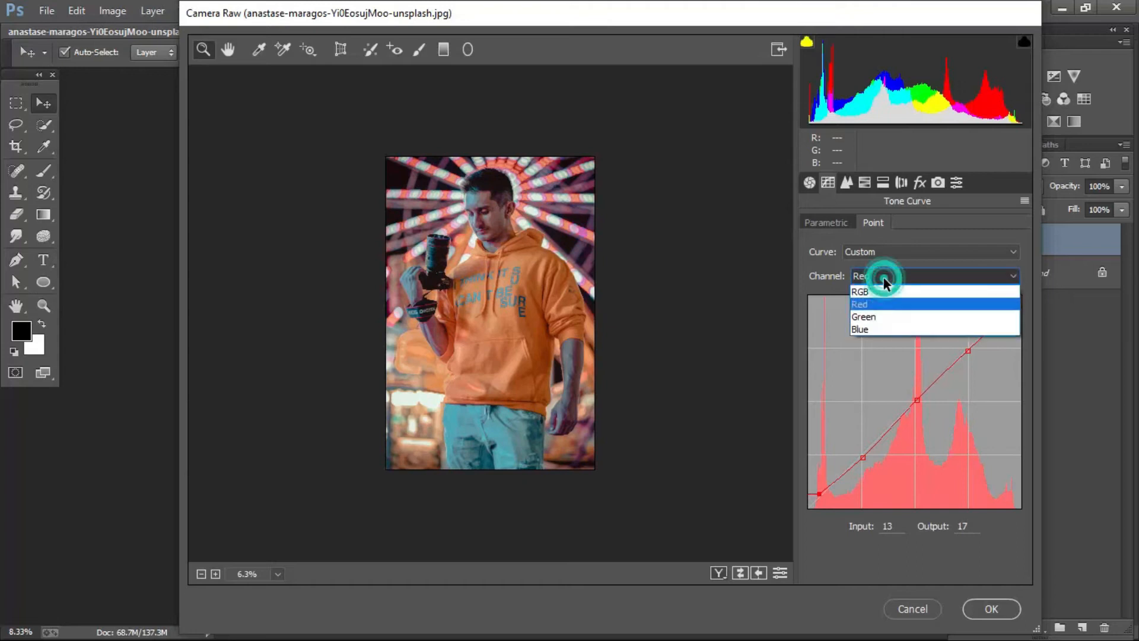
click(890, 315)
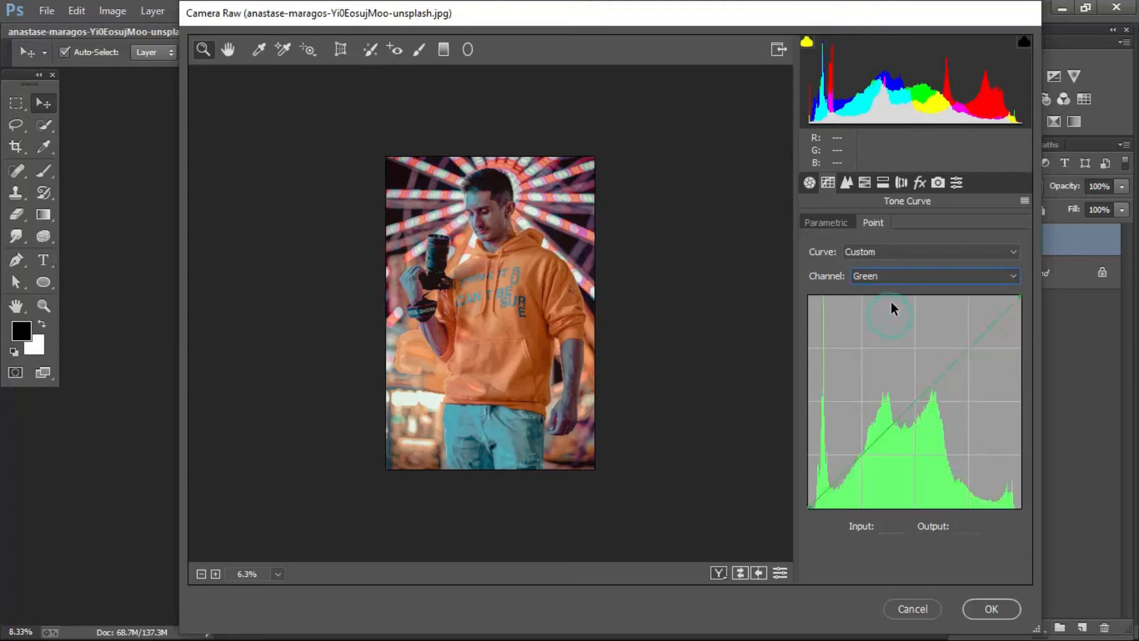
click(918, 402)
click(868, 449)
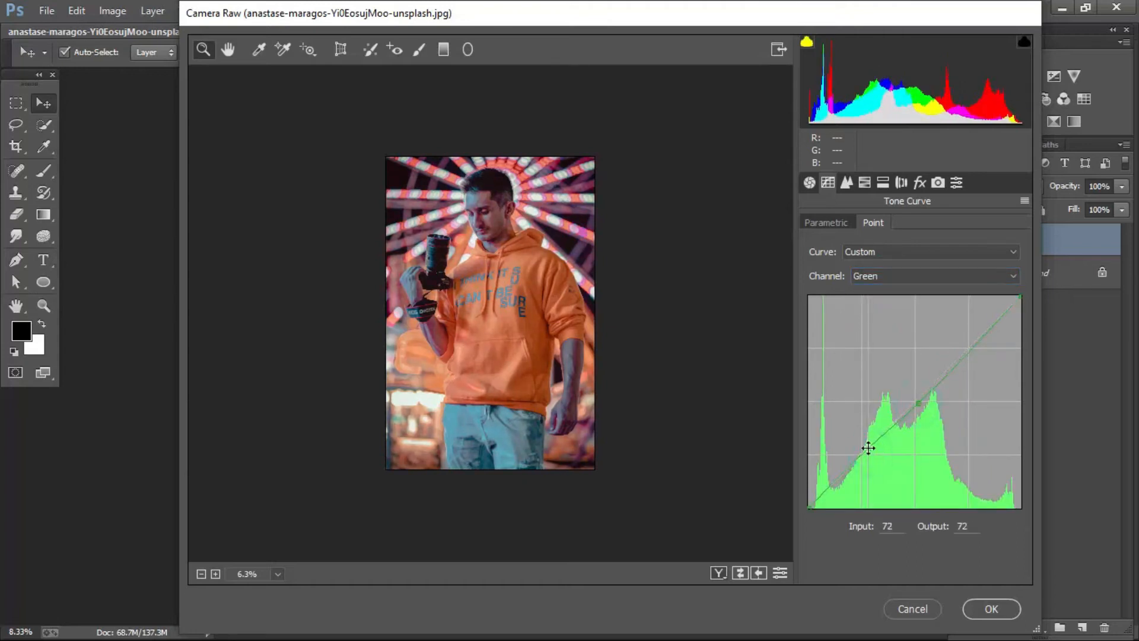
drag(921, 403, 919, 400)
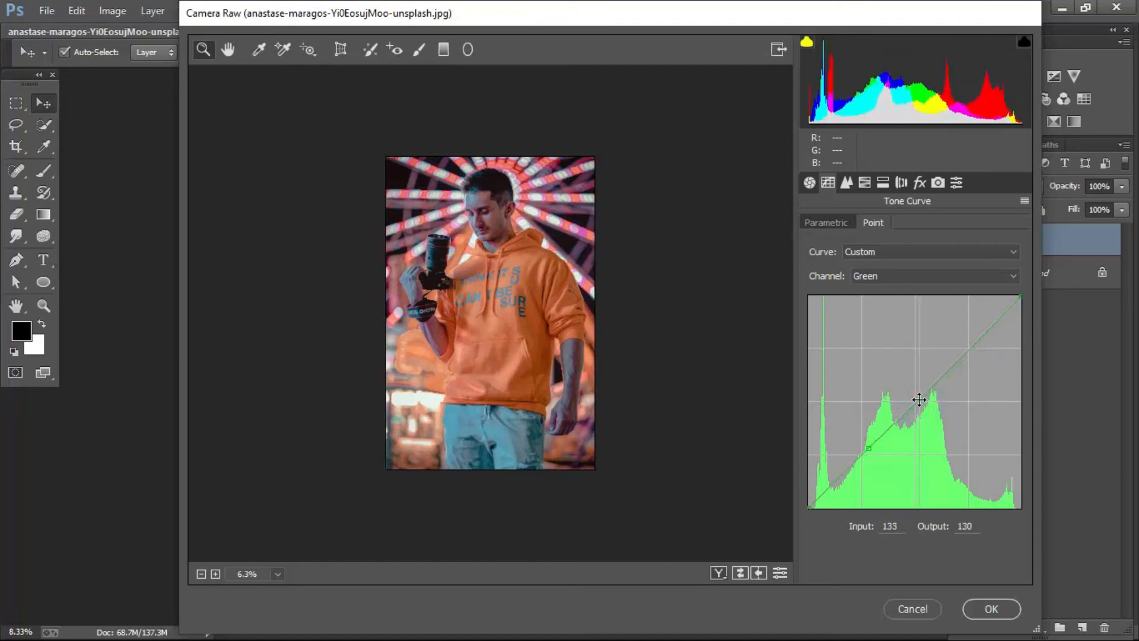
mouse_move(983, 325)
mouse_down()
mouse_move(974, 319)
mouse_move(985, 330)
mouse_up()
mouse_move(809, 503)
mouse_down()
mouse_move(813, 484)
mouse_move(828, 478)
mouse_move(834, 504)
mouse_move(818, 512)
mouse_move(807, 497)
mouse_up()
Shape the Blue channel curve with points at 28/25 and 80/74, a midtone point and a slightly raised highlight point.
click(873, 273)
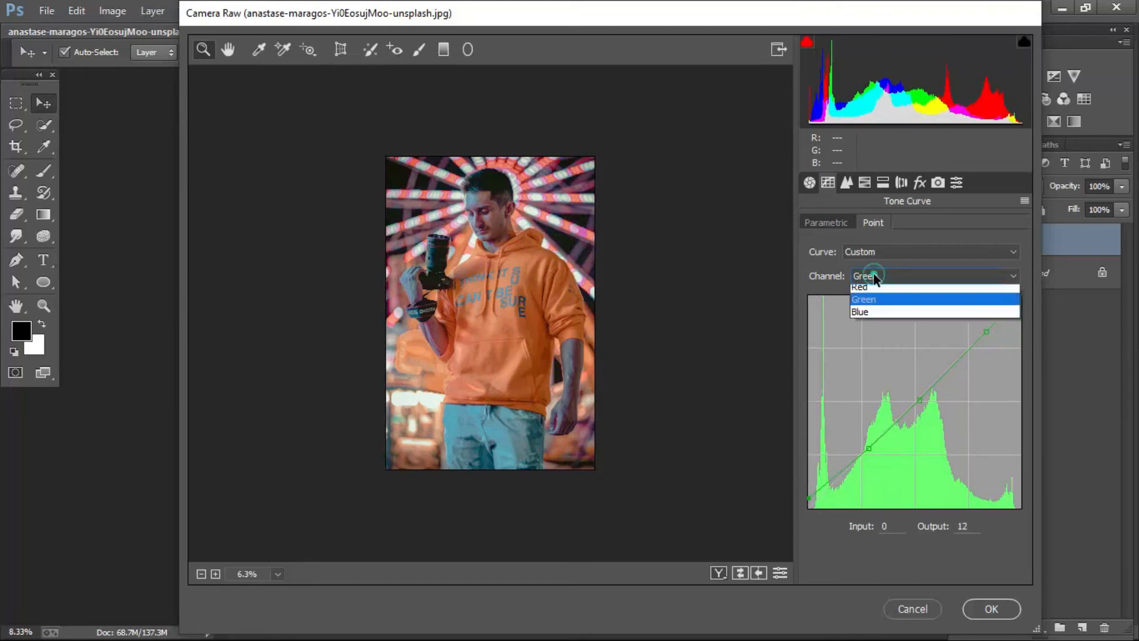
click(879, 326)
drag(912, 397, 917, 403)
drag(875, 441, 875, 445)
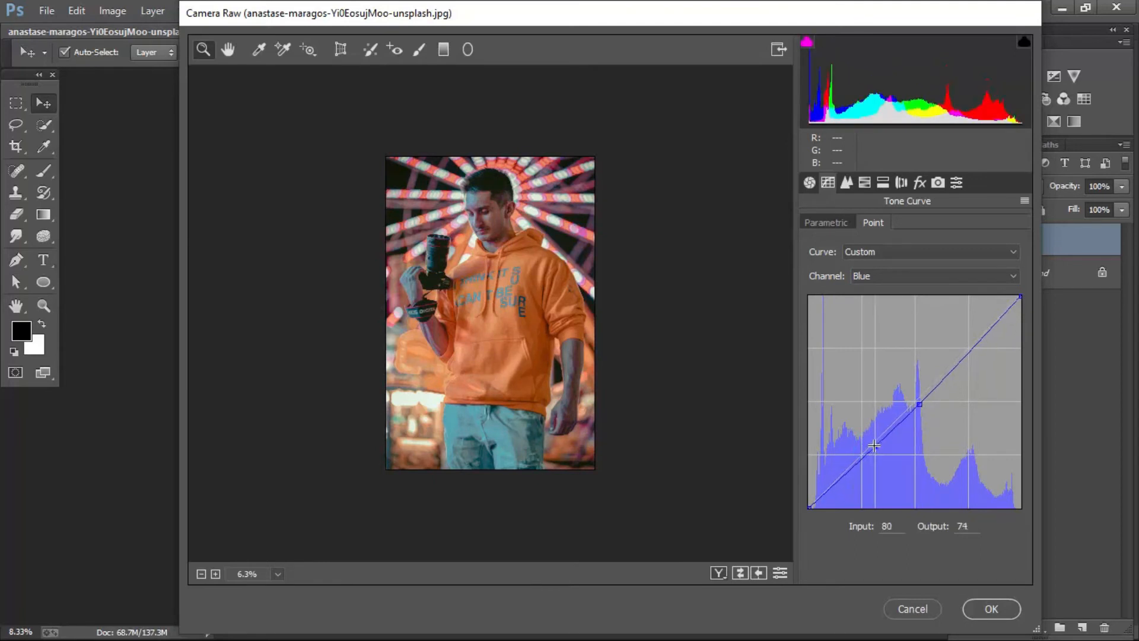
drag(991, 328, 982, 330)
mouse_move(1019, 296)
mouse_down()
mouse_move(1019, 322)
mouse_move(1006, 303)
mouse_move(1009, 321)
mouse_move(1007, 287)
mouse_move(1019, 296)
mouse_up()
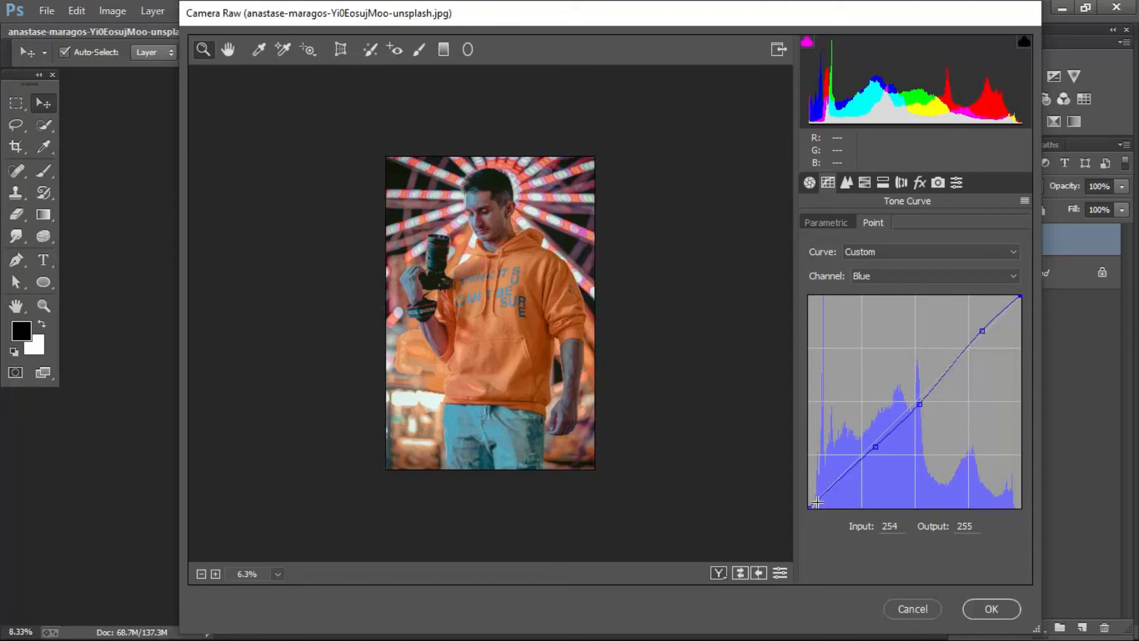
mouse_move(812, 504)
mouse_down()
mouse_move(818, 486)
mouse_move(819, 507)
mouse_up()
mouse_move(831, 488)
mouse_down()
mouse_move(838, 496)
mouse_move(832, 487)
mouse_up()
Compare the before and after views, and add a deep-shadow point and a 68/91 point to the RGB curve.
click(722, 575)
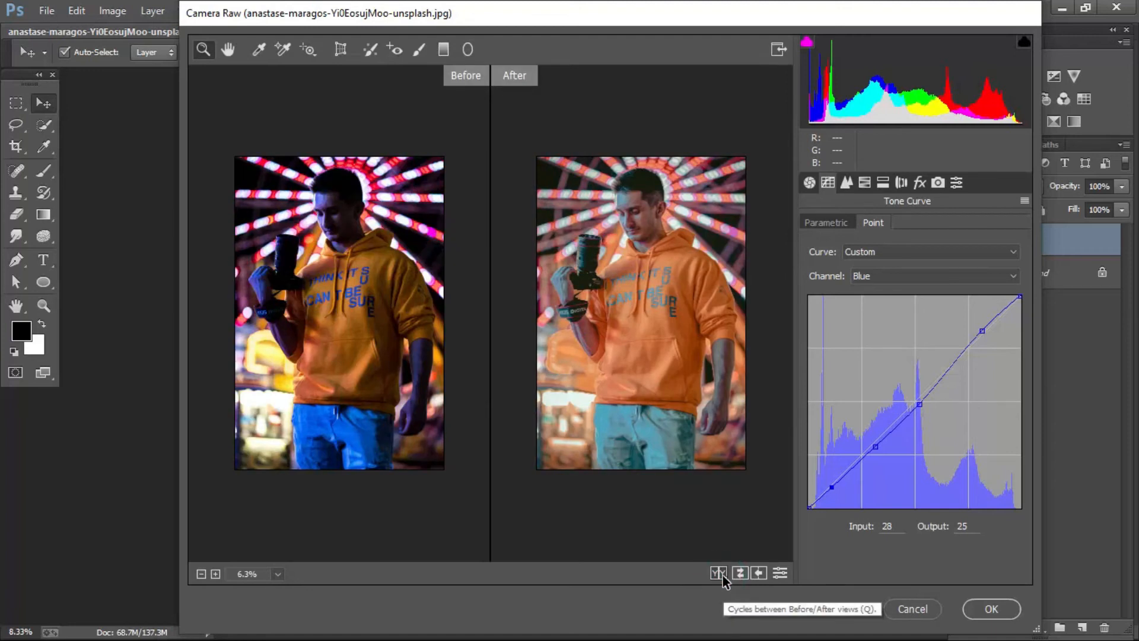
click(718, 573)
click(719, 573)
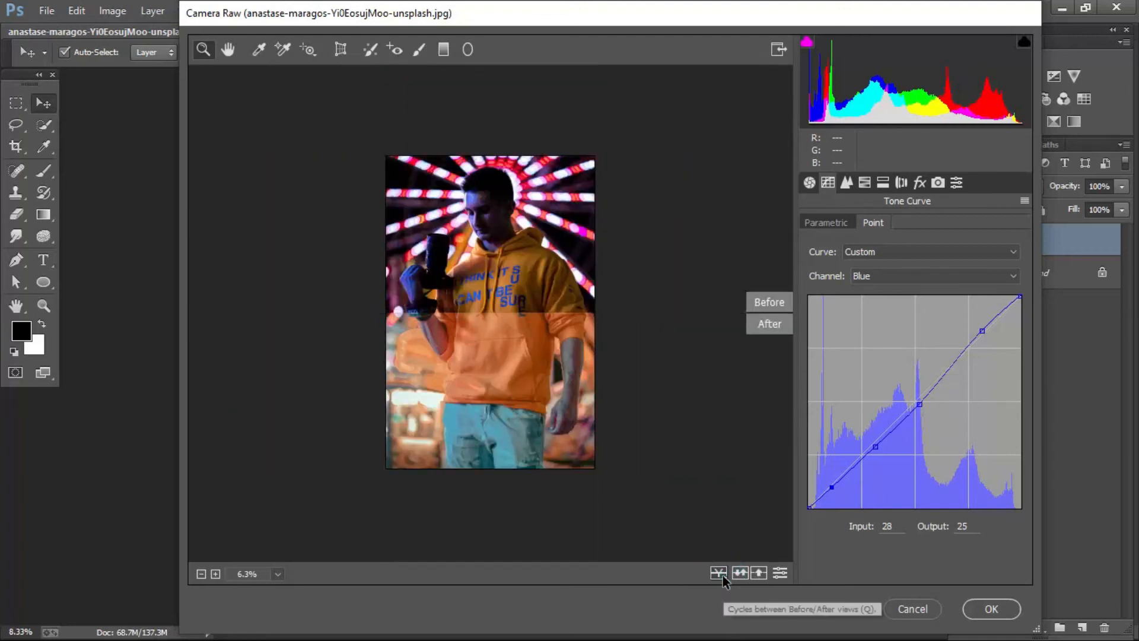
click(718, 573)
click(847, 182)
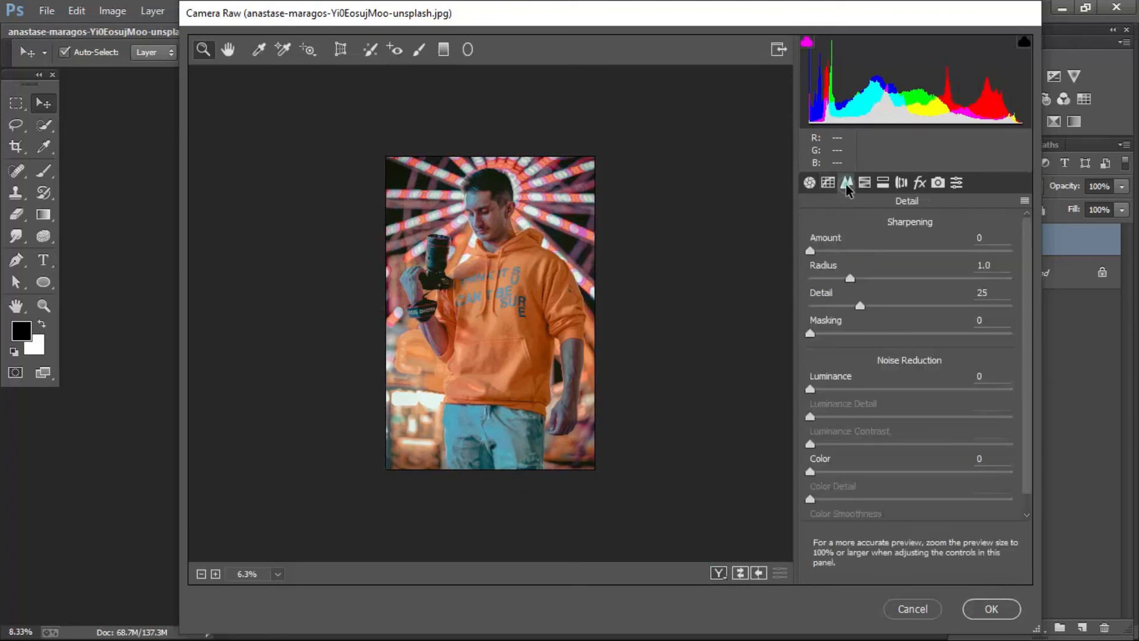
click(828, 183)
click(937, 277)
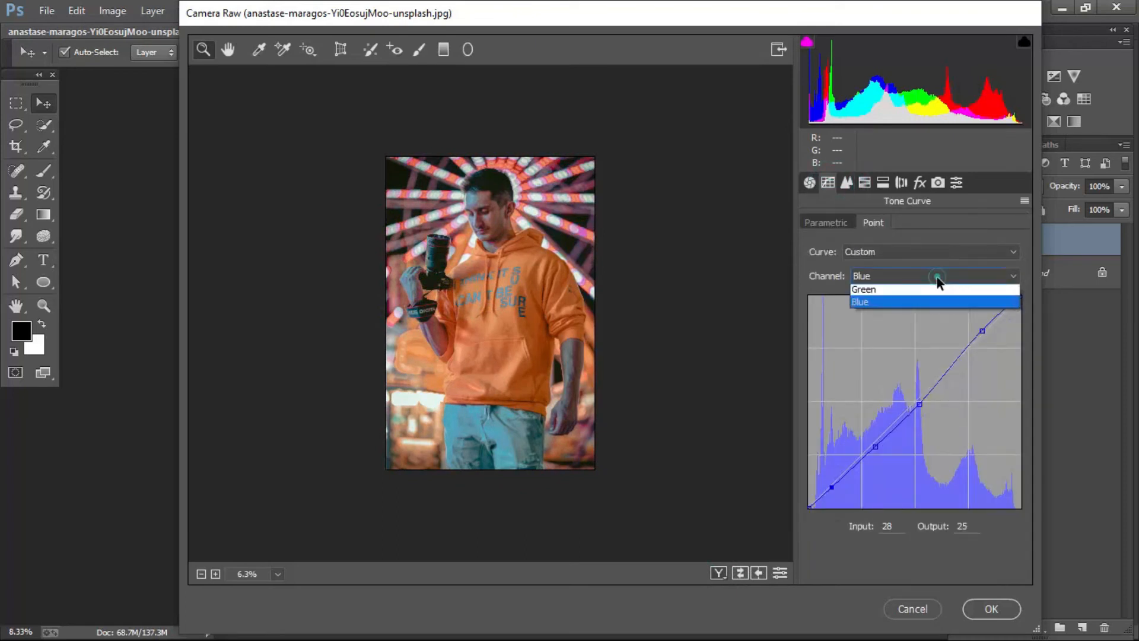
click(917, 290)
drag(827, 486, 829, 488)
drag(864, 433, 864, 432)
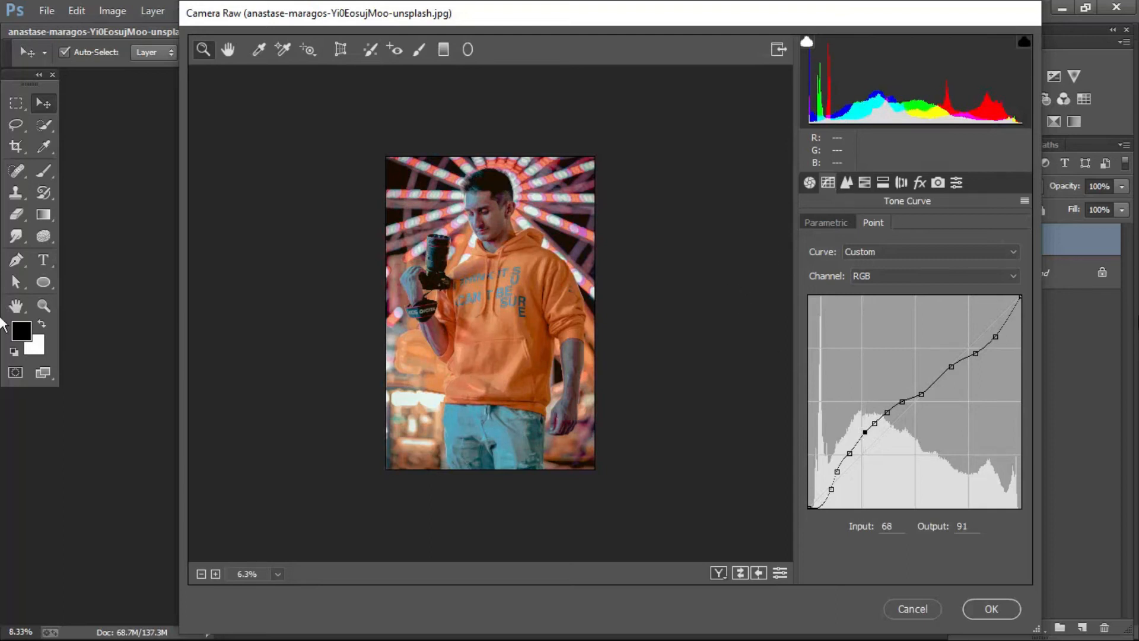
Paint the face, raised hand and lowered arm with an Adjustment Brush at Contrast -14, Highlights -20, Shadows +60 and Blacks -5.
click(418, 49)
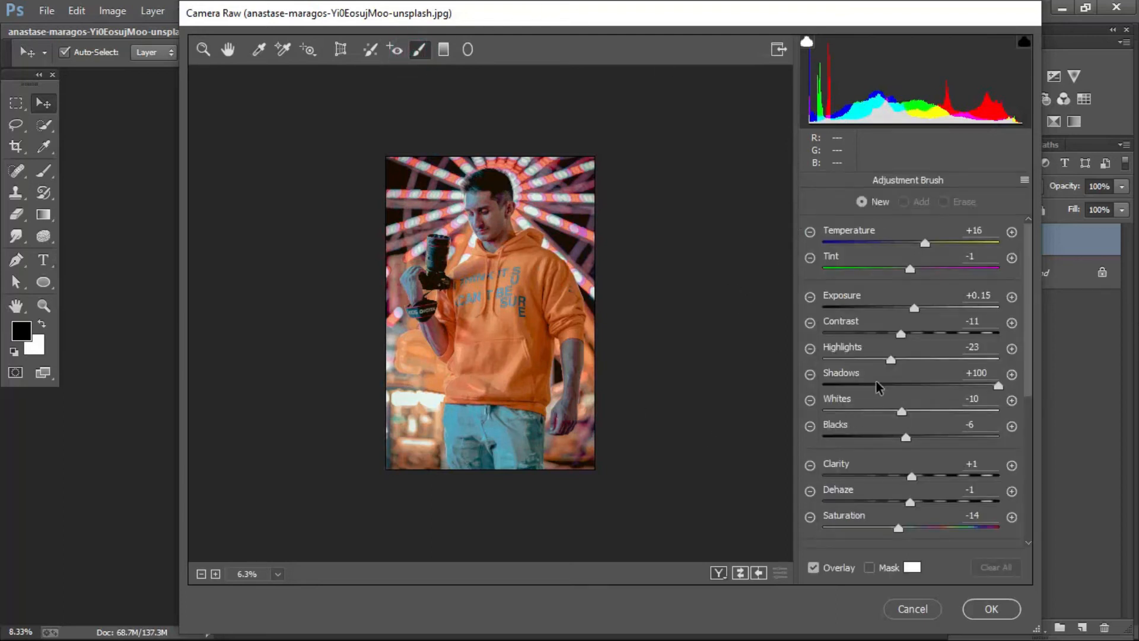
drag(901, 337, 896, 366)
click(963, 385)
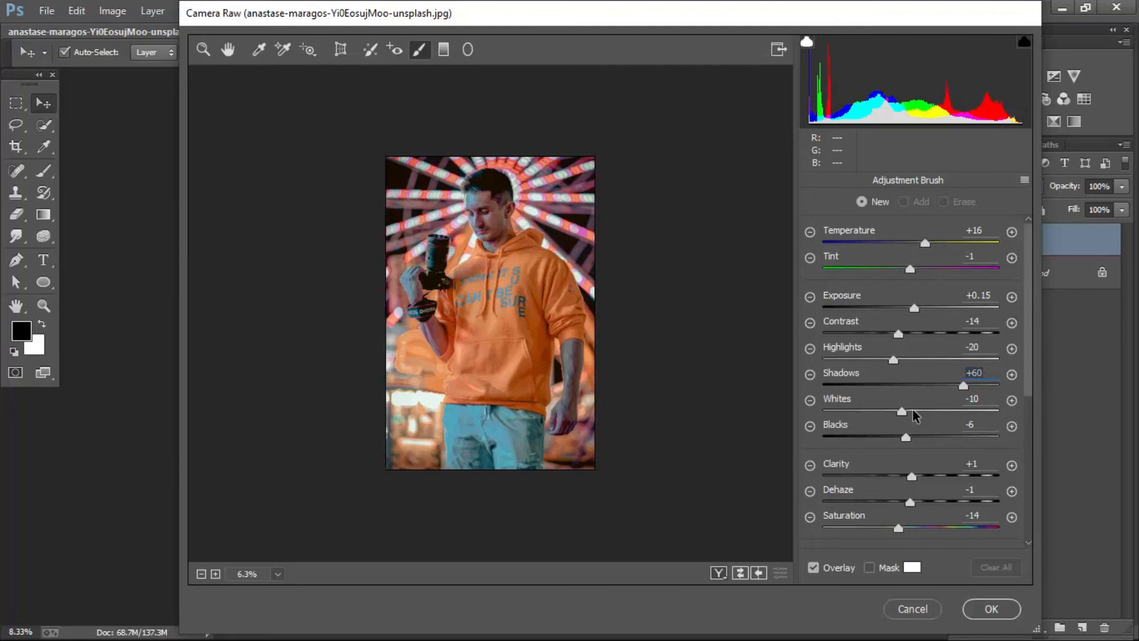
drag(906, 439, 907, 438)
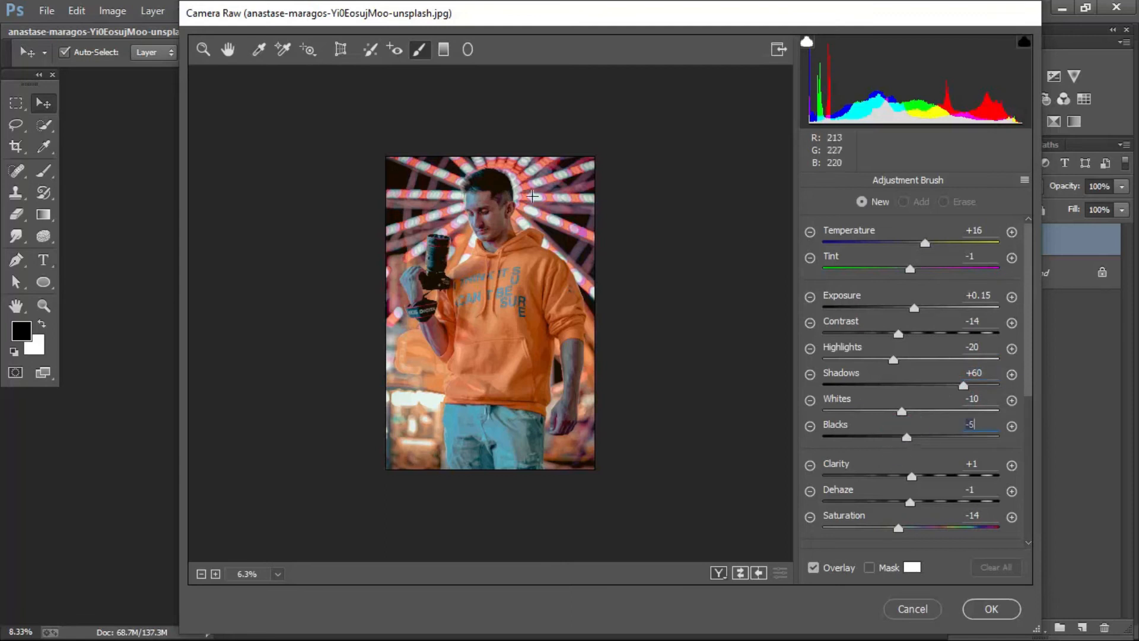
mouse_move(488, 189)
mouse_down()
mouse_move(476, 203)
mouse_move(485, 233)
mouse_move(502, 217)
mouse_move(475, 201)
mouse_move(492, 243)
mouse_up()
mouse_move(417, 277)
mouse_down()
mouse_move(436, 346)
mouse_move(439, 332)
mouse_up()
drag(573, 356, 561, 413)
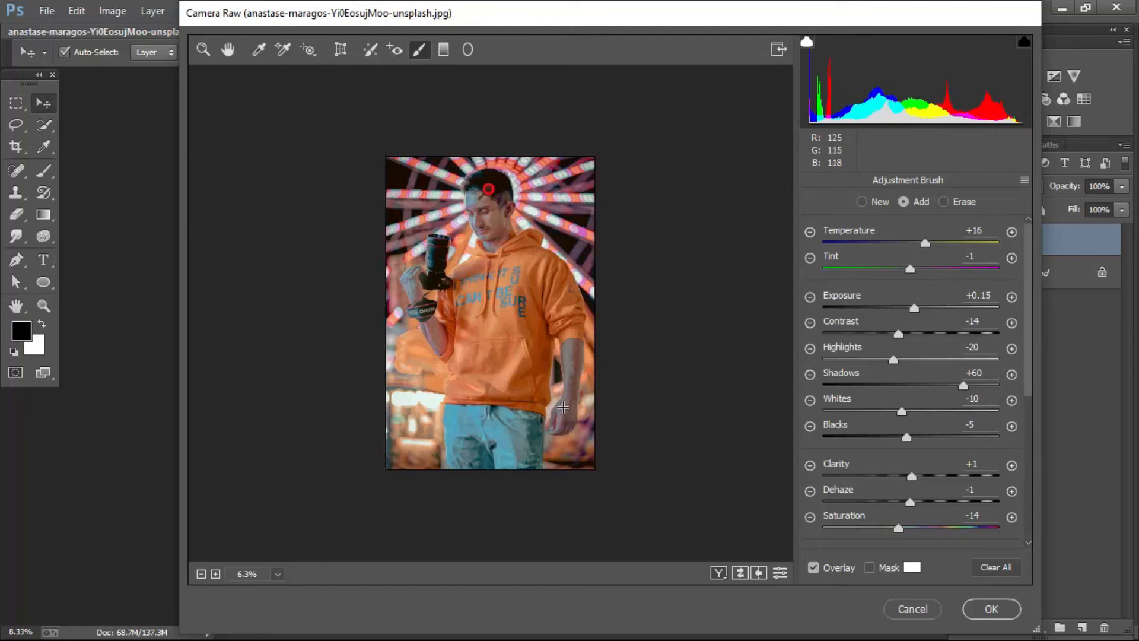
Refine the brushed skin adjustment to Exposure 0.00, Whites 0, Blacks -17, Temperature +7 and Tint +7.
double_click(912, 308)
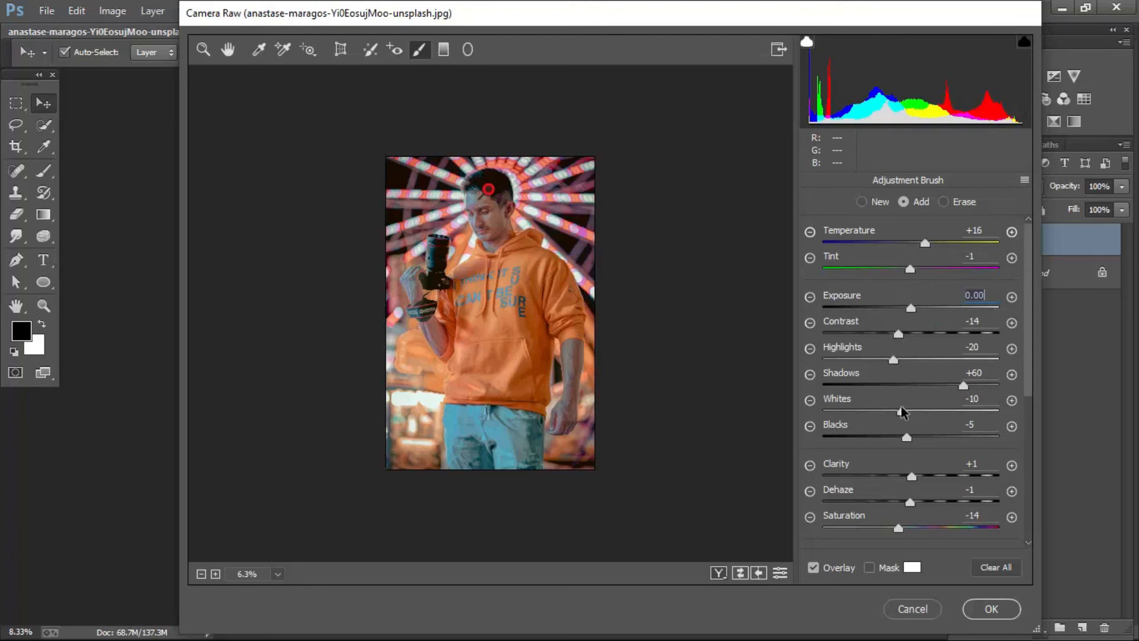
drag(909, 437, 911, 411)
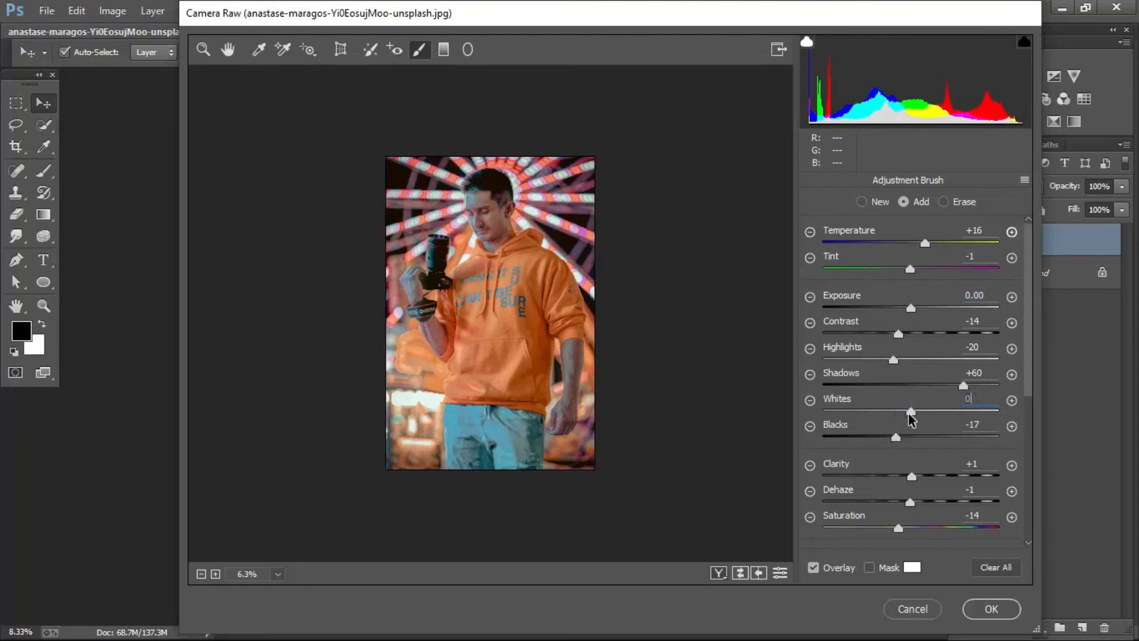
drag(923, 246, 915, 278)
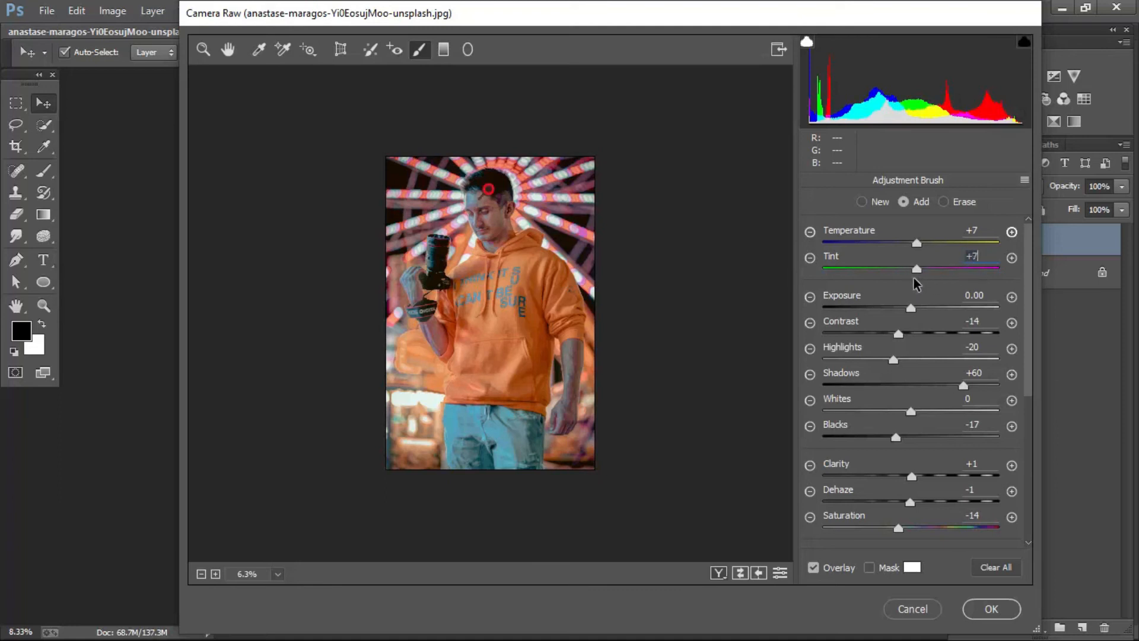
Compare the graded photo with the original in the before and after views and apply the Camera Raw Filter.
click(228, 50)
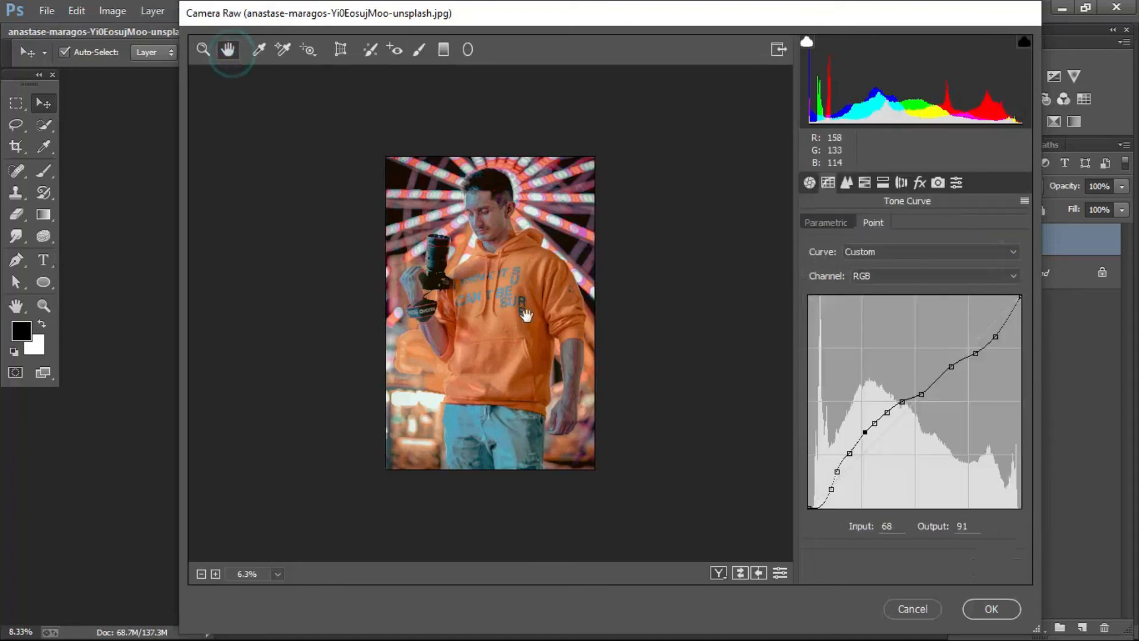
click(719, 573)
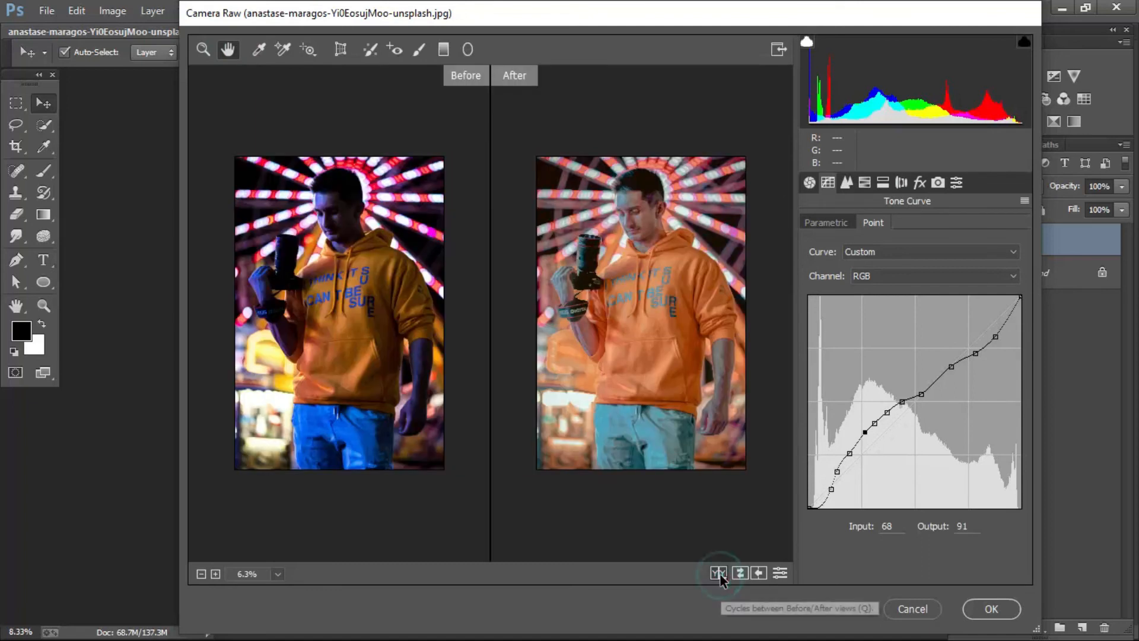
click(718, 573)
click(718, 573)
click(718, 573)
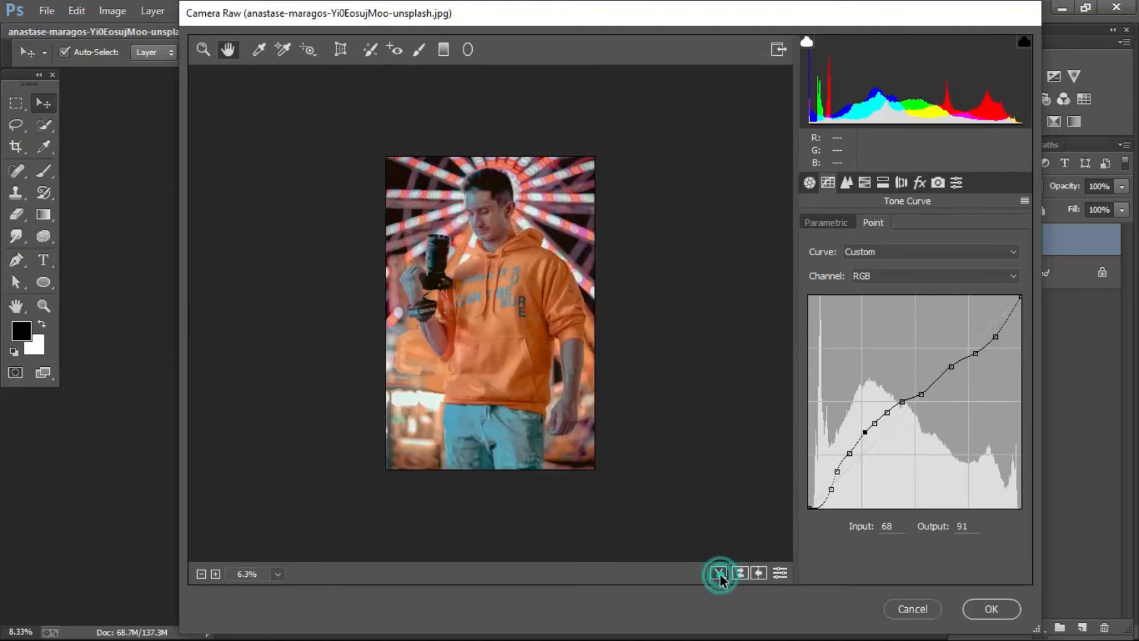
click(998, 615)
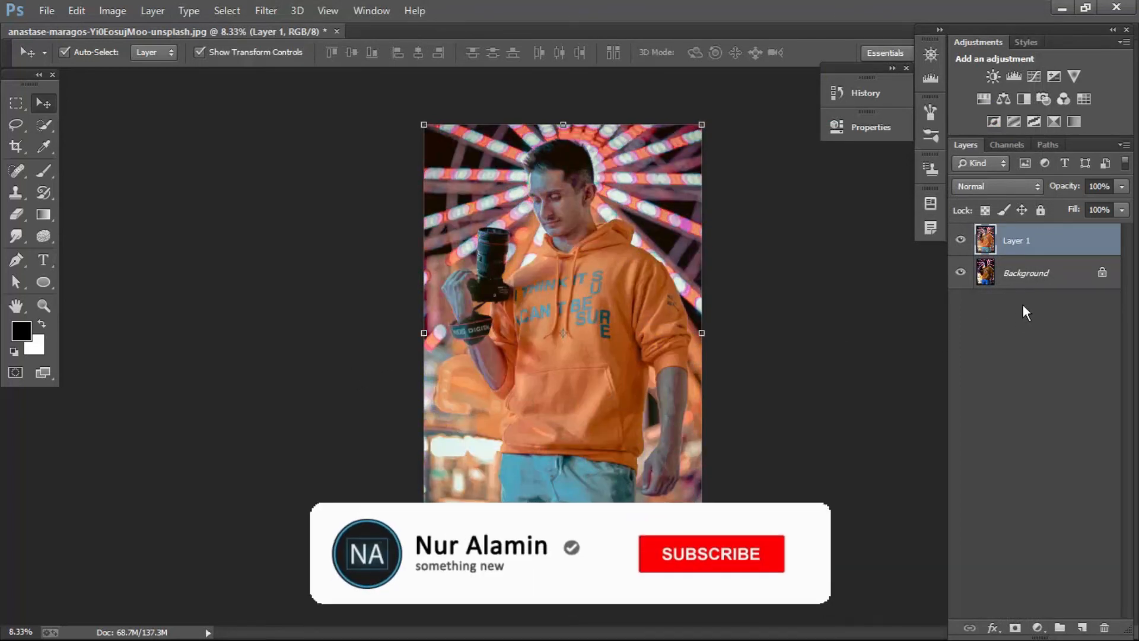
Duplicate Layer 1 and apply the Portraiture filter to the copy with the Smoothing: Medium preset.
drag(1022, 252, 1082, 627)
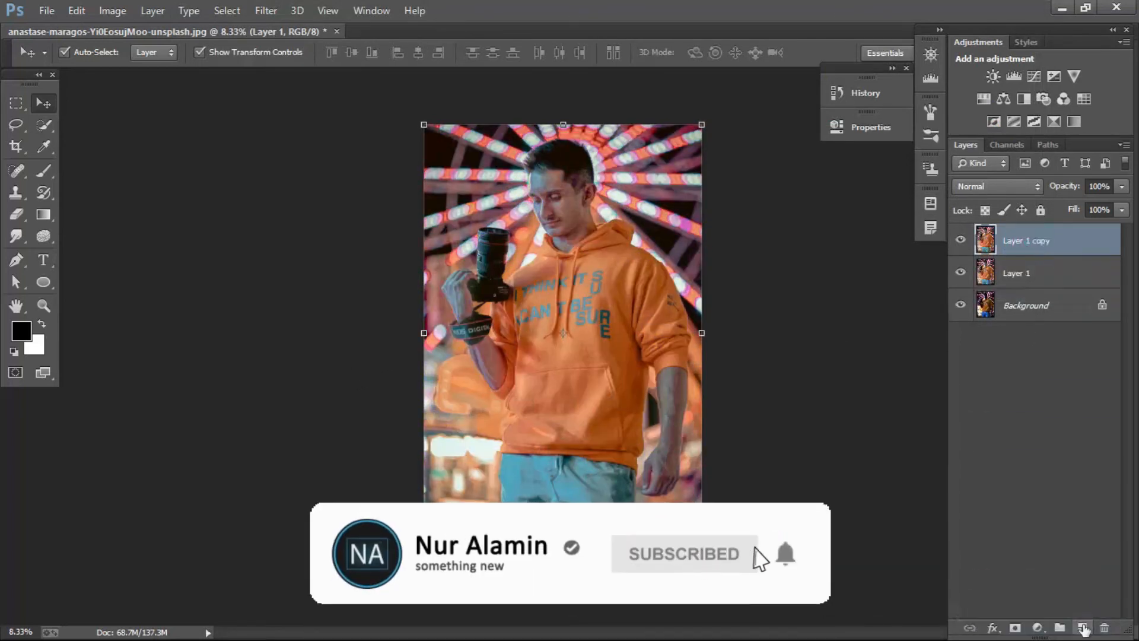
click(266, 11)
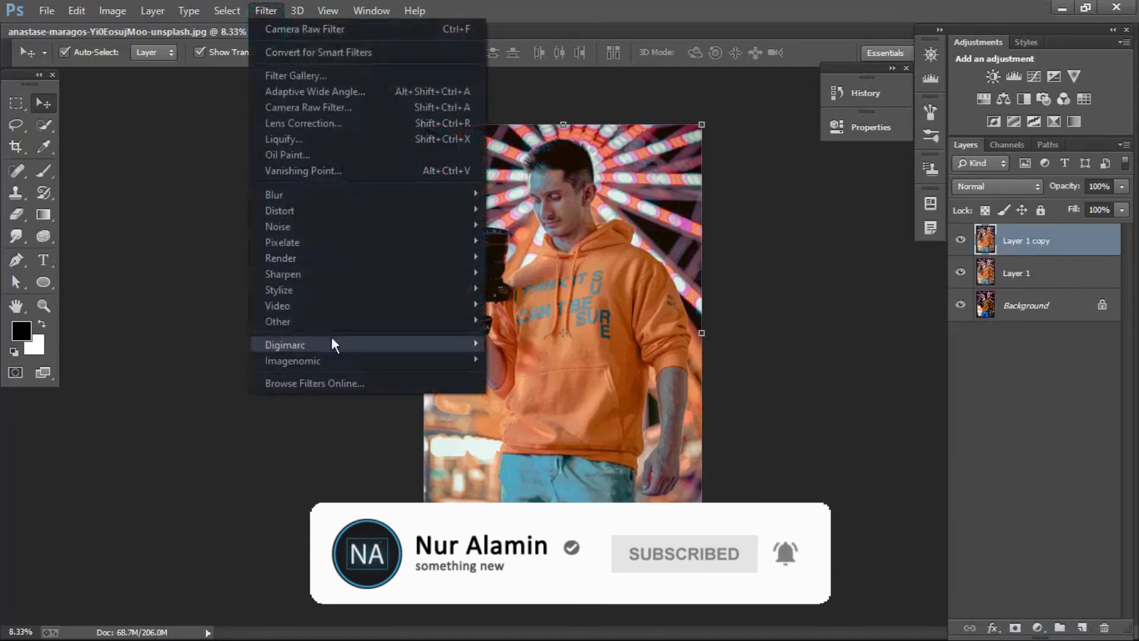
click(332, 359)
click(525, 359)
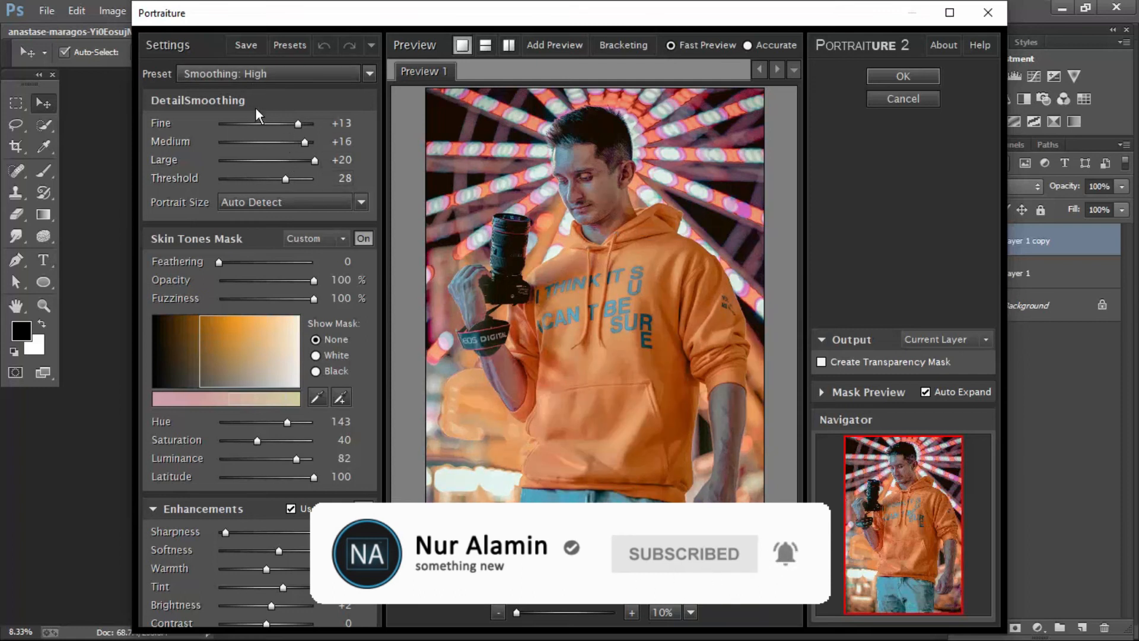
click(268, 79)
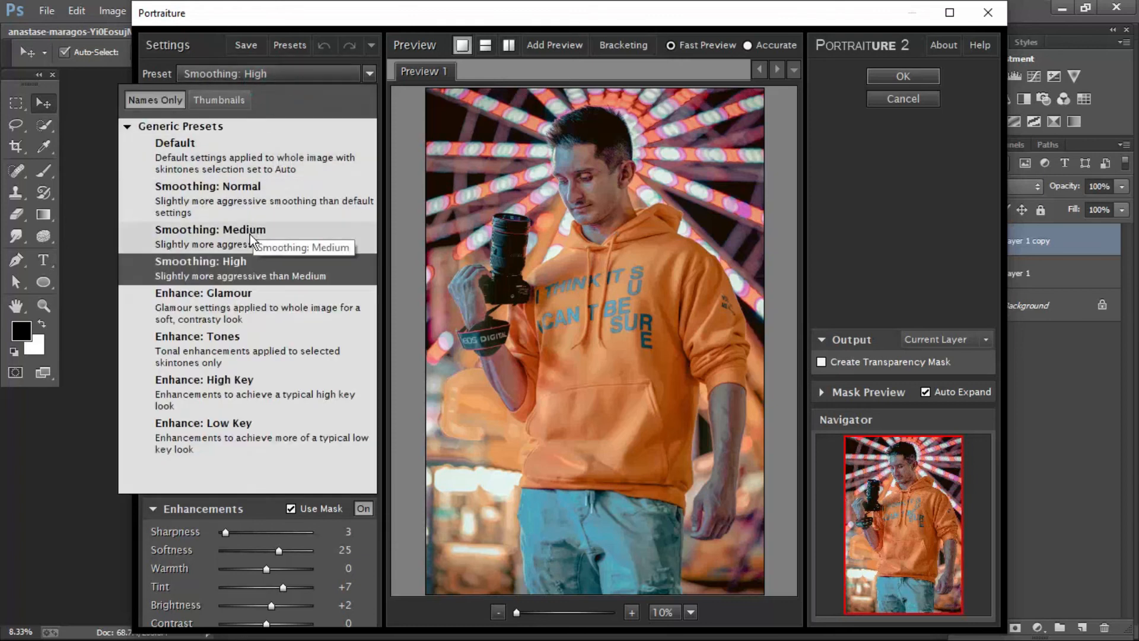
click(251, 234)
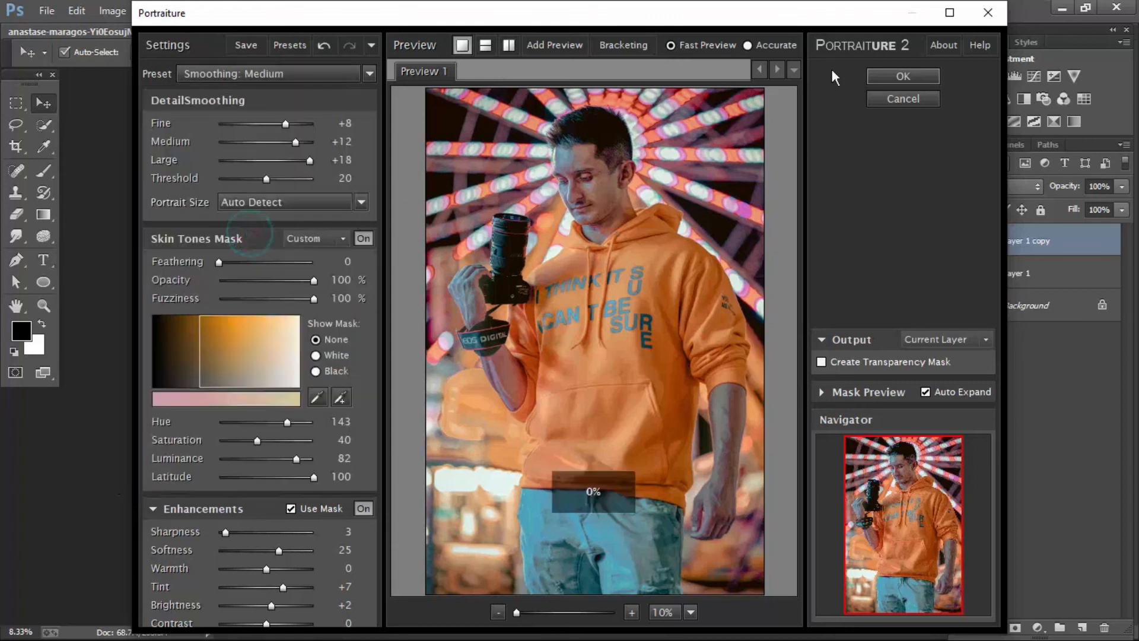
click(906, 80)
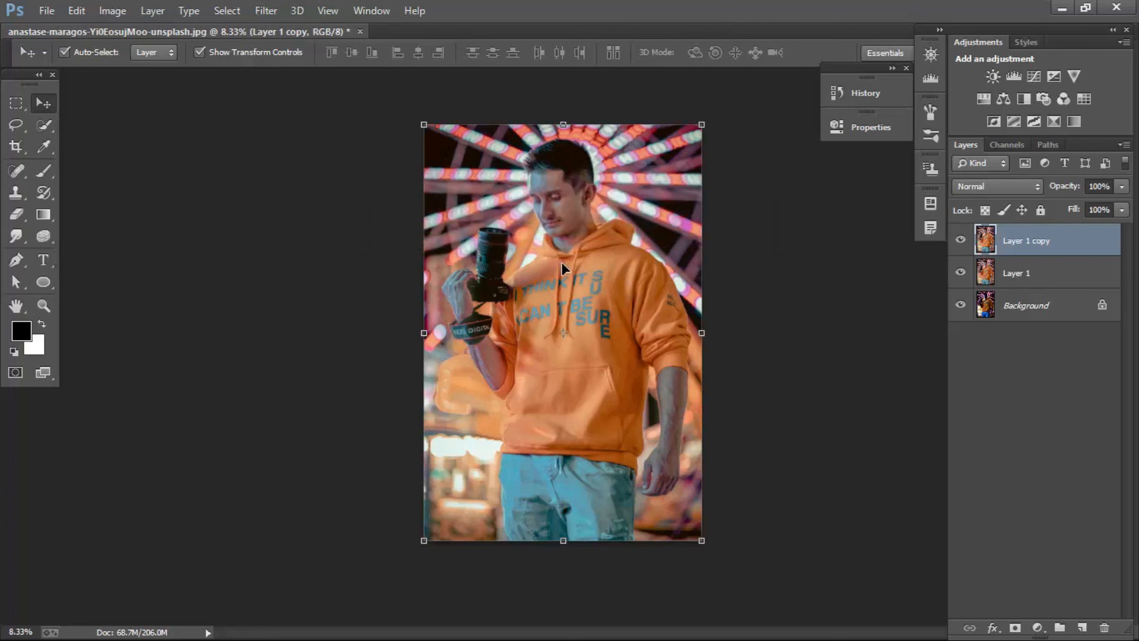
Apply a High Pass filter with a slightly reduced radius to the smoothed layer copy.
key(ctrl+plus)
key(ctrl+minus)
key(ctrl+minus)
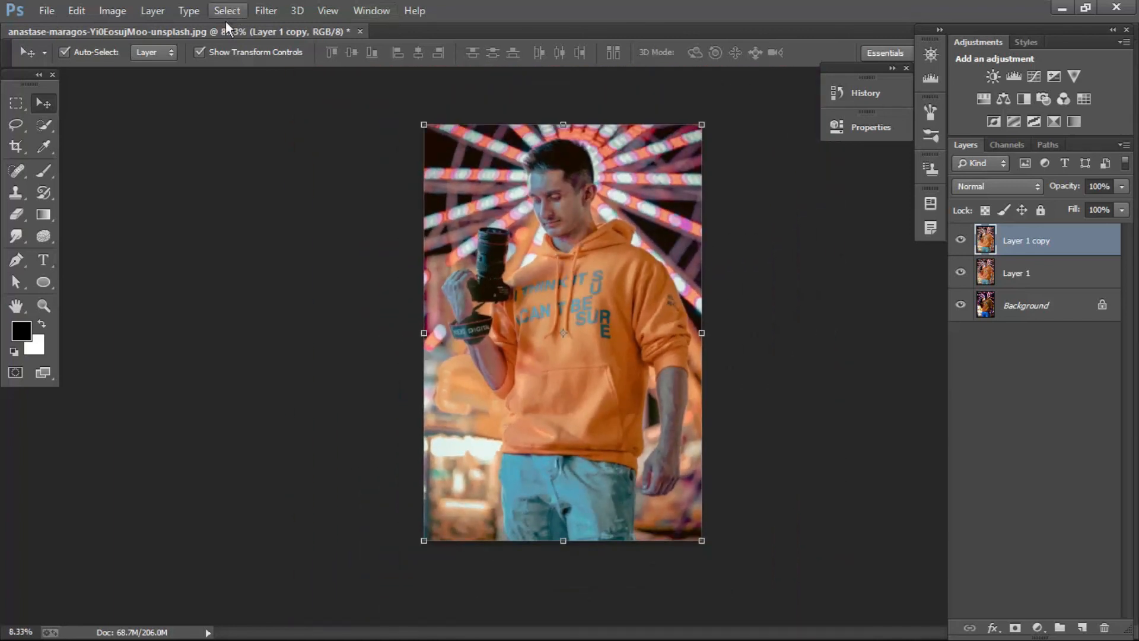
click(266, 11)
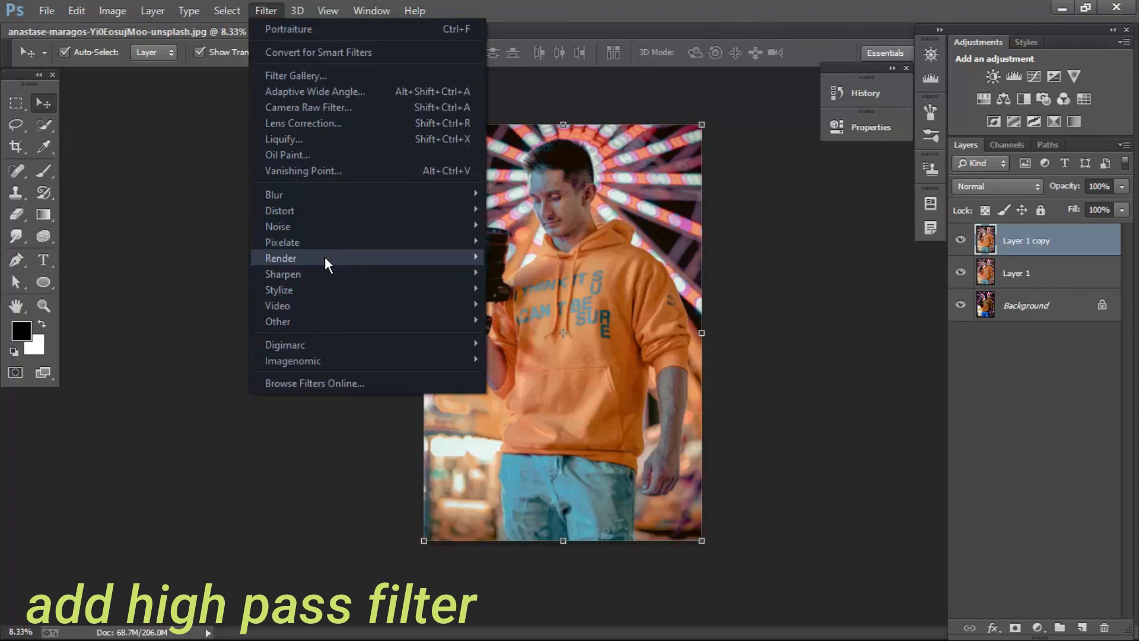
click(345, 323)
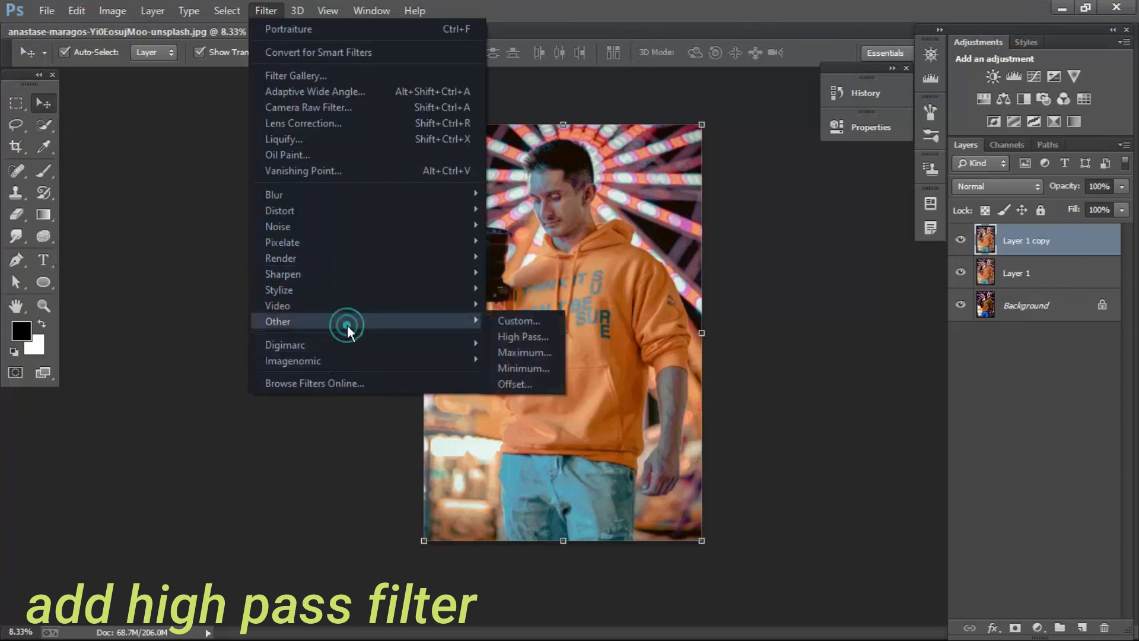
click(550, 339)
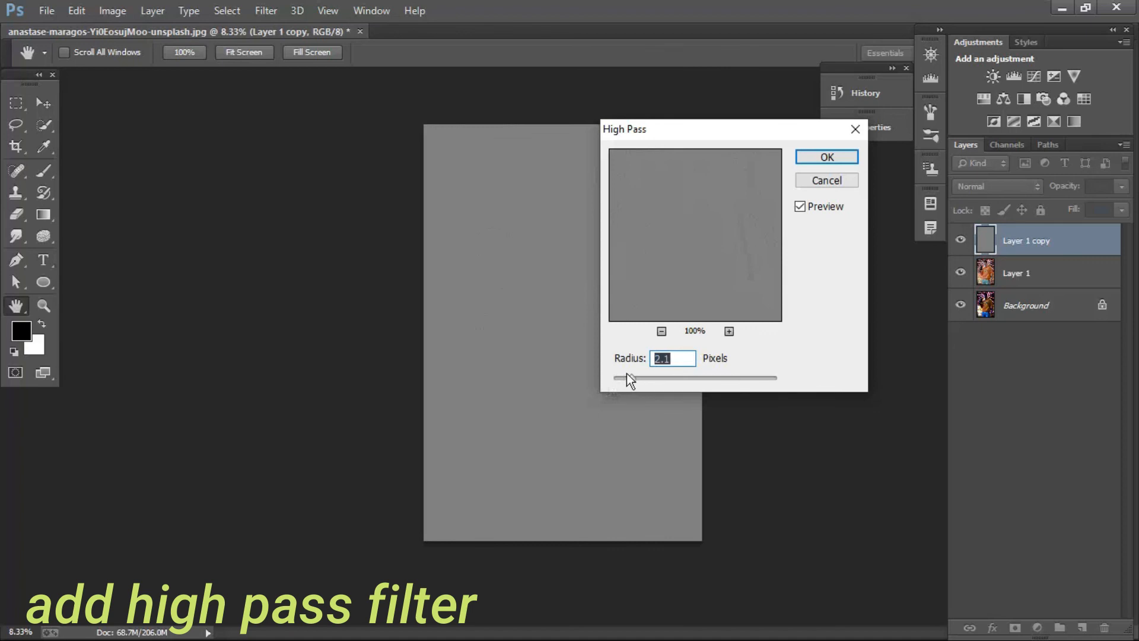
key(ctrl+plus)
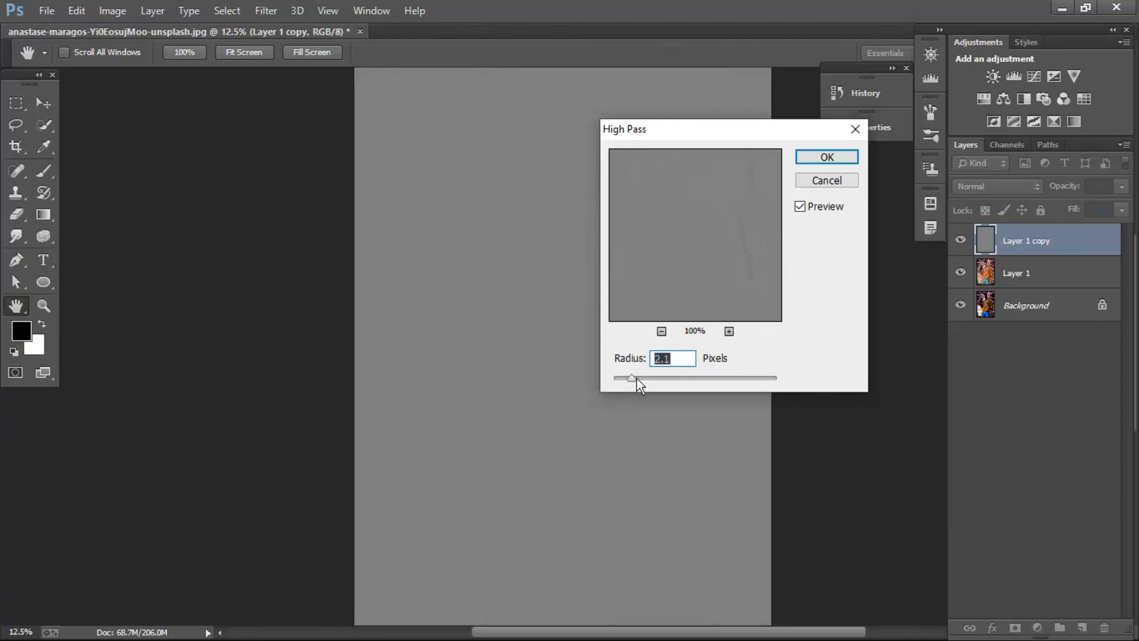
drag(633, 379, 628, 380)
click(826, 158)
key(v)
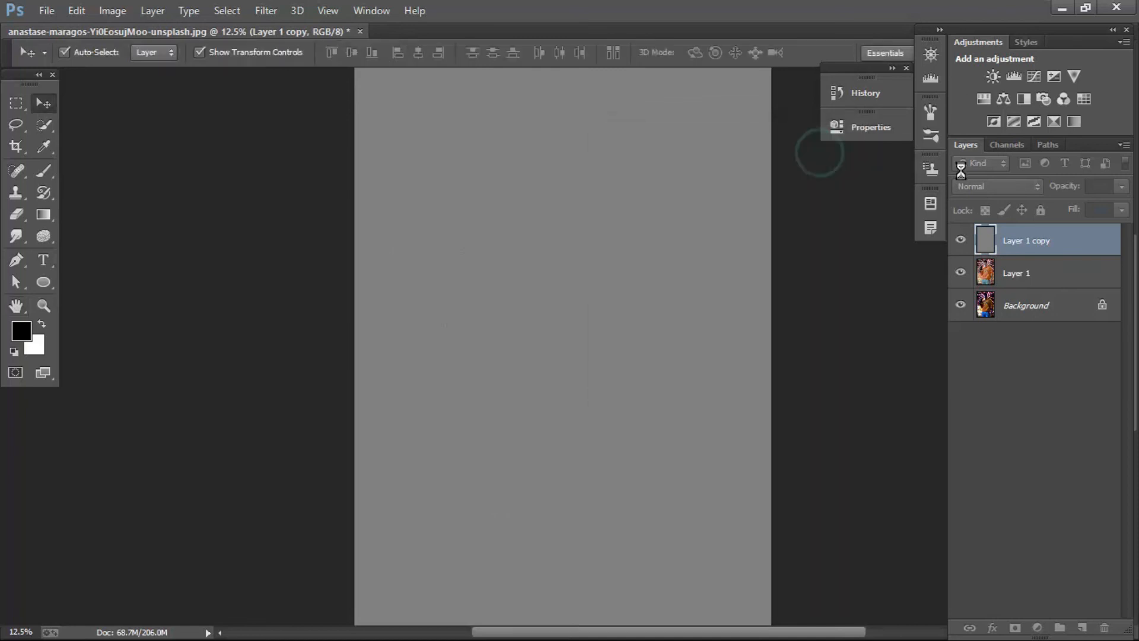
Set the high-pass layer's blend mode to Linear Light and compare the photo with and without that layer.
click(988, 186)
click(983, 458)
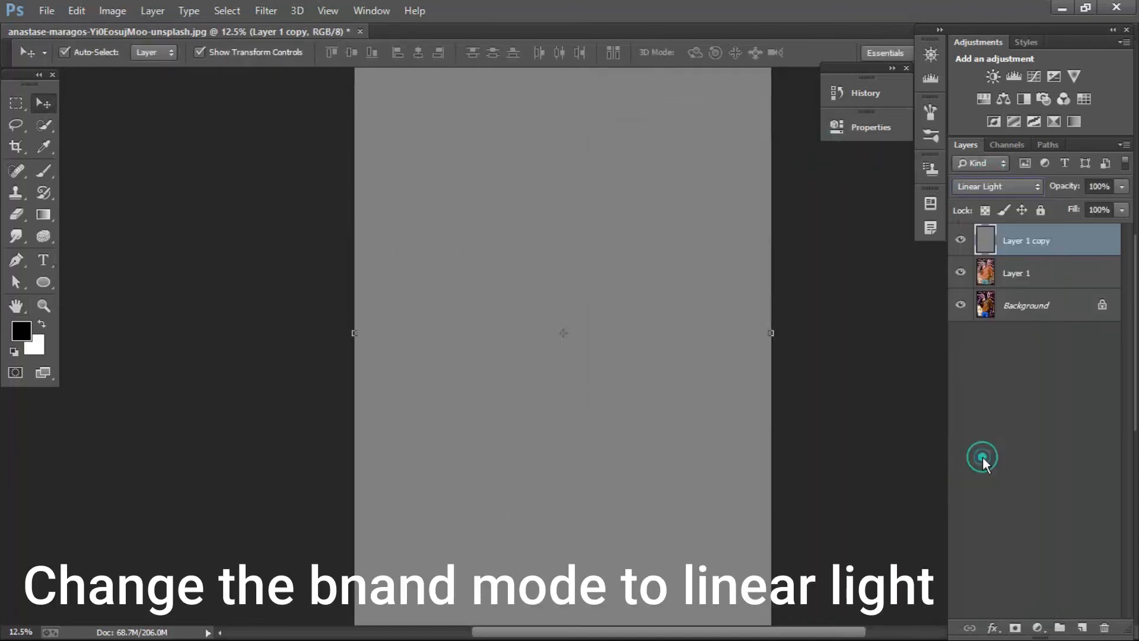
click(960, 239)
click(960, 239)
click(961, 239)
click(960, 240)
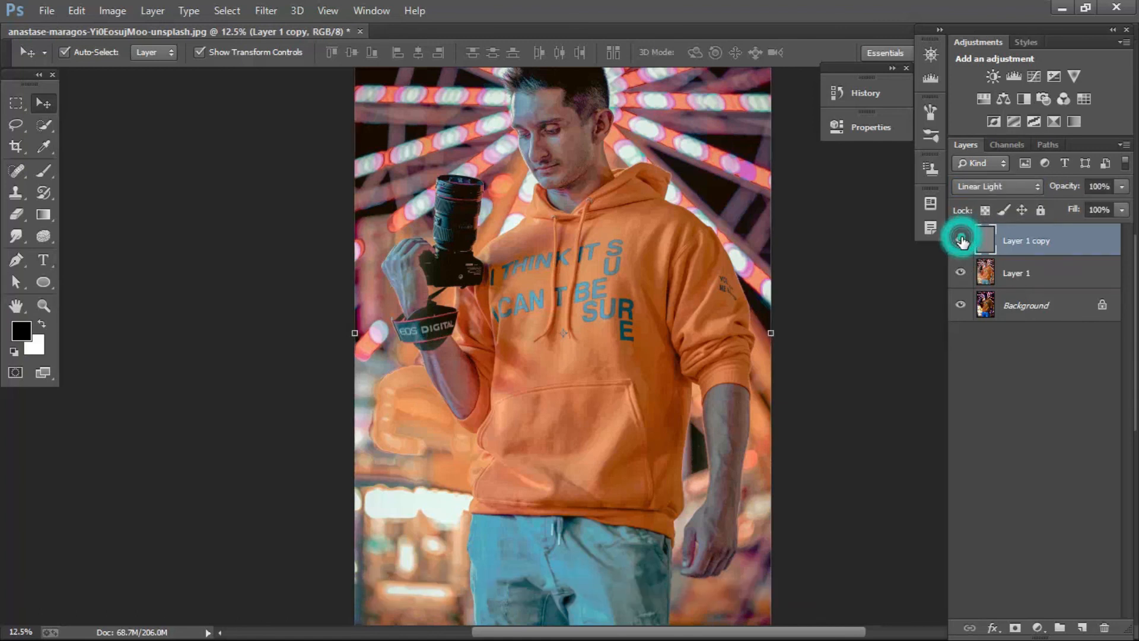
click(960, 239)
click(960, 240)
Merge Layer 1 copy and Layer 1 into one layer, keeping the Background separate.
click(1003, 339)
click(1002, 274)
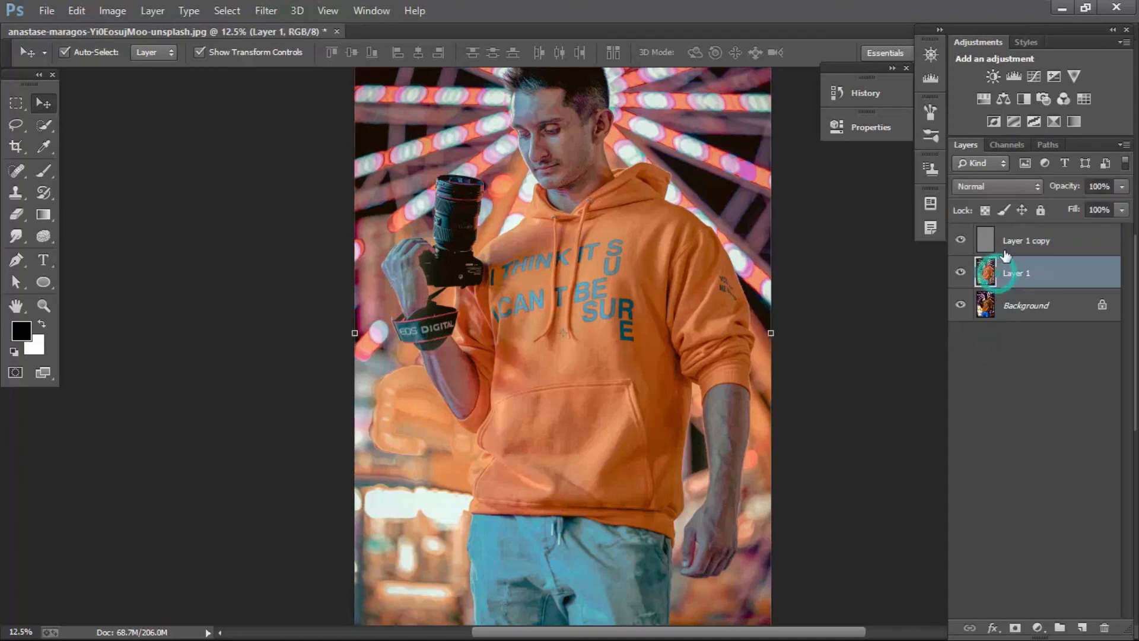
shift+click(994, 241)
right_click(1005, 333)
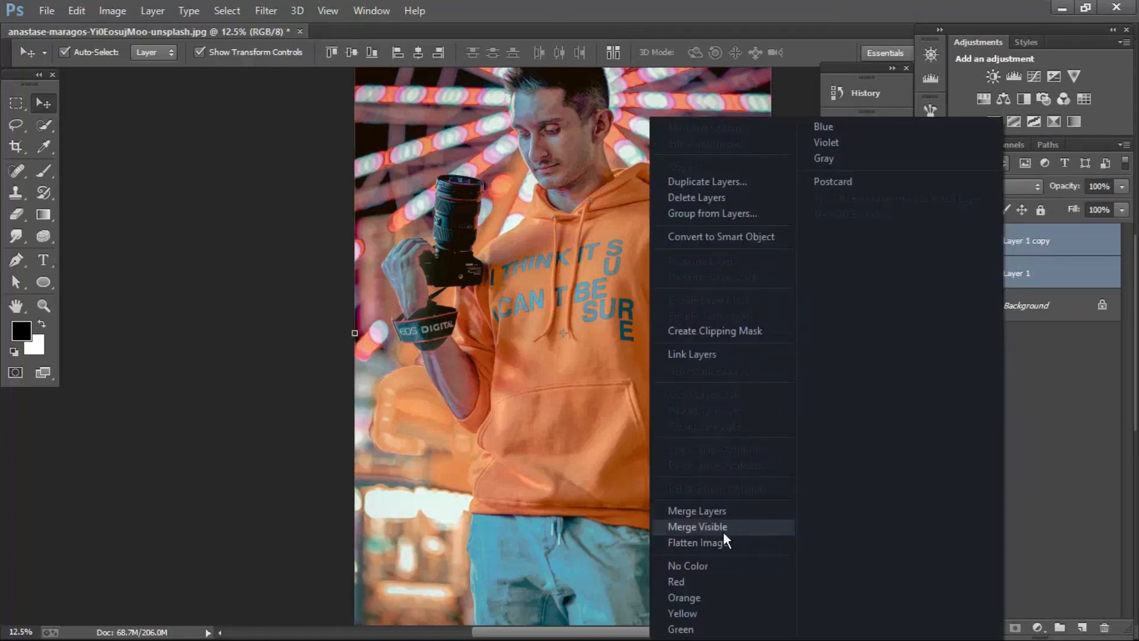
click(697, 511)
Compare the merged graded layer with the original Background by toggling its visibility.
click(961, 240)
click(961, 240)
key(ctrl+minus)
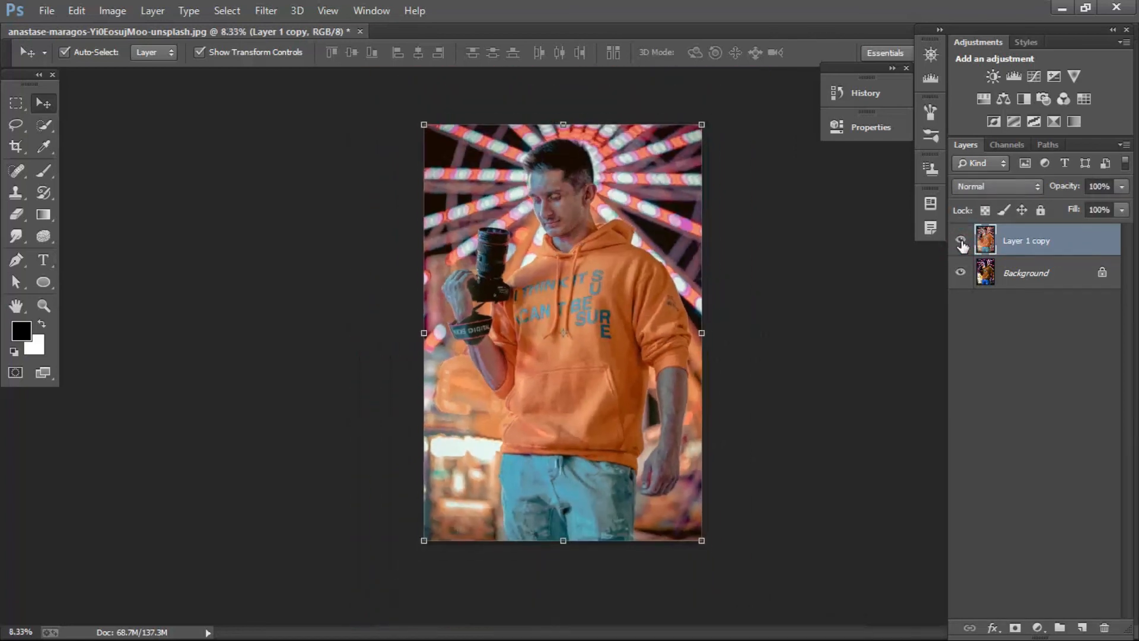
click(961, 241)
click(961, 241)
click(961, 241)
click(961, 241)
Save the finished photo as a JPEG copy in the Downloads folder.
click(47, 11)
click(84, 196)
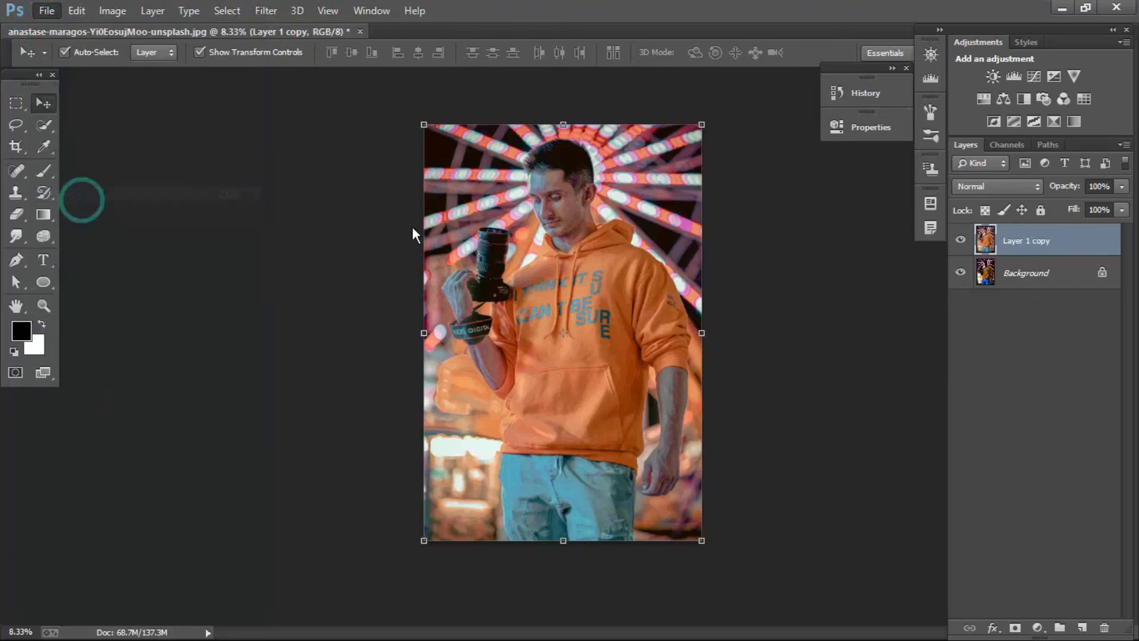
click(356, 465)
click(233, 299)
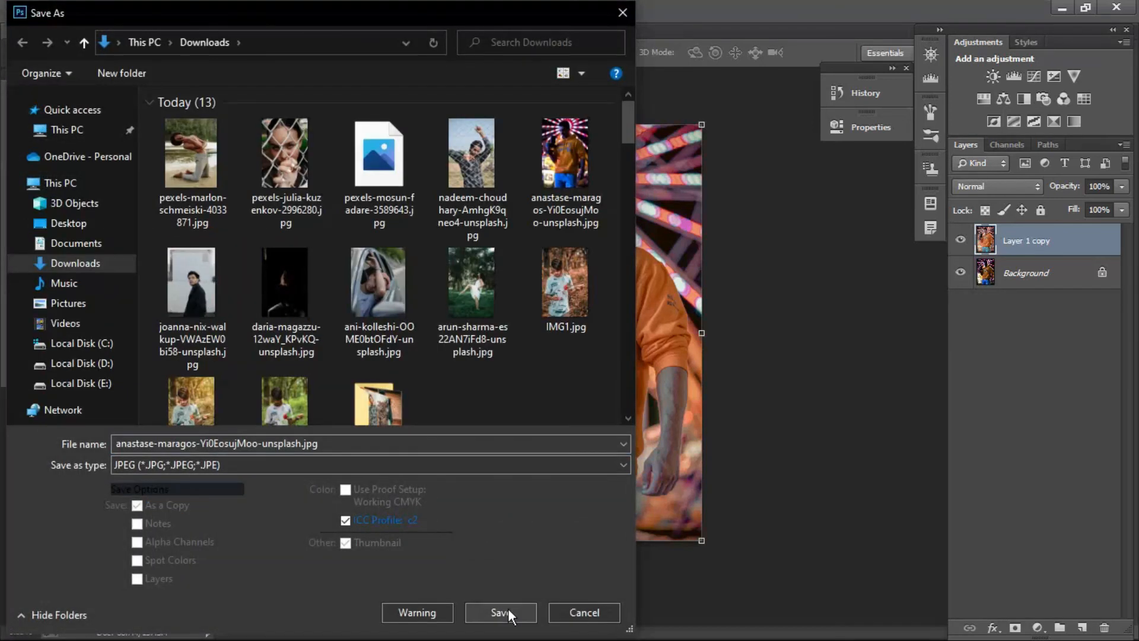
click(508, 611)
click(302, 443)
click(693, 331)
click(258, 445)
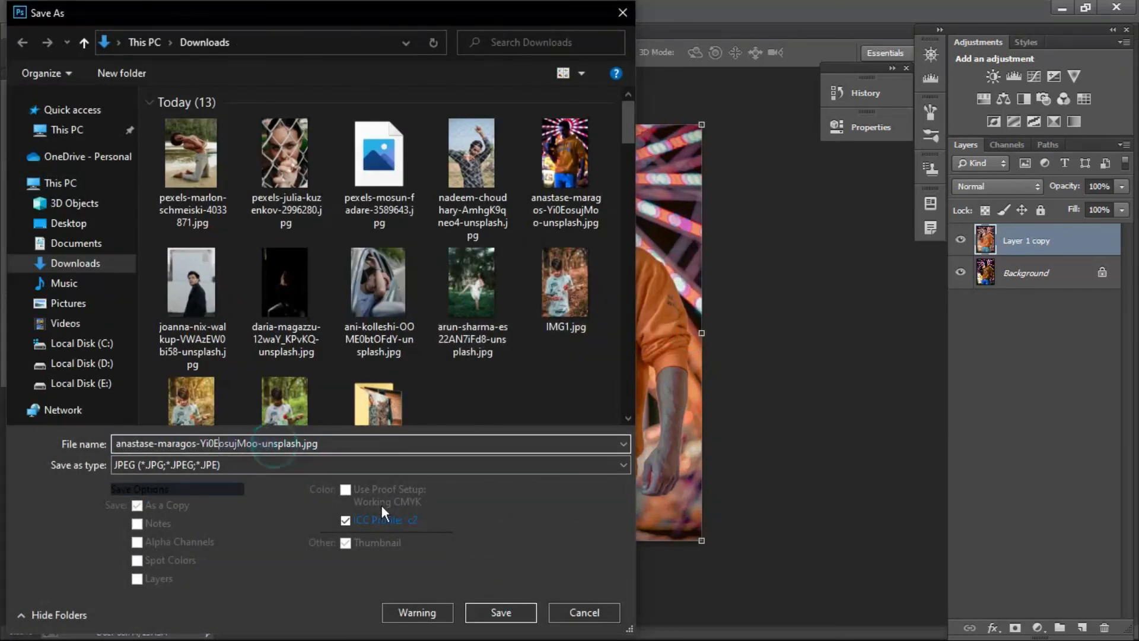
click(500, 612)
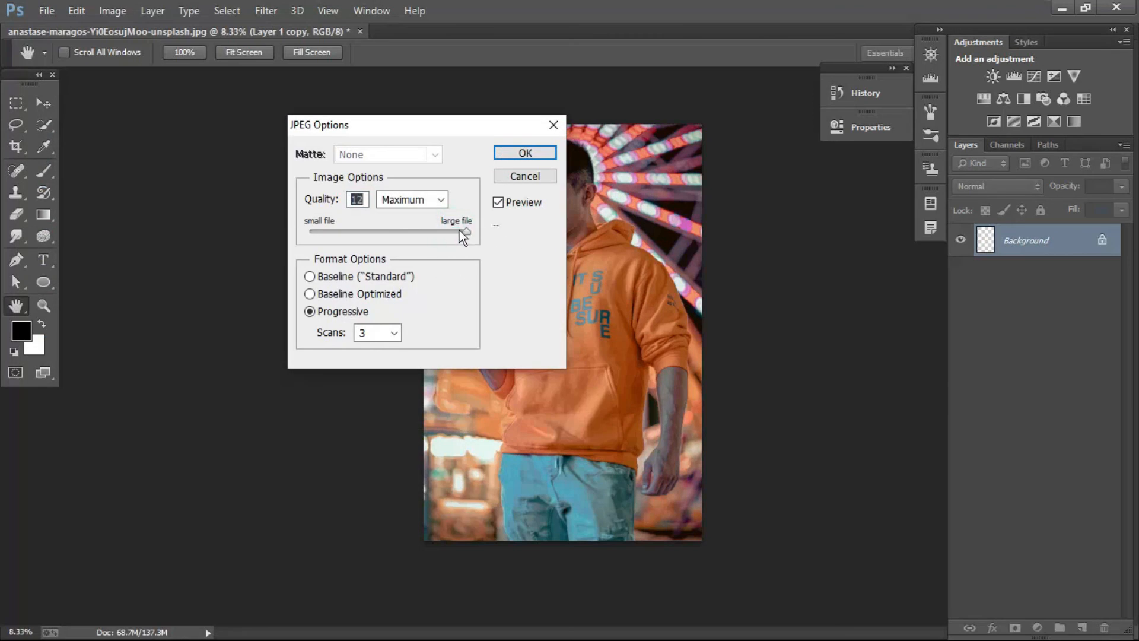